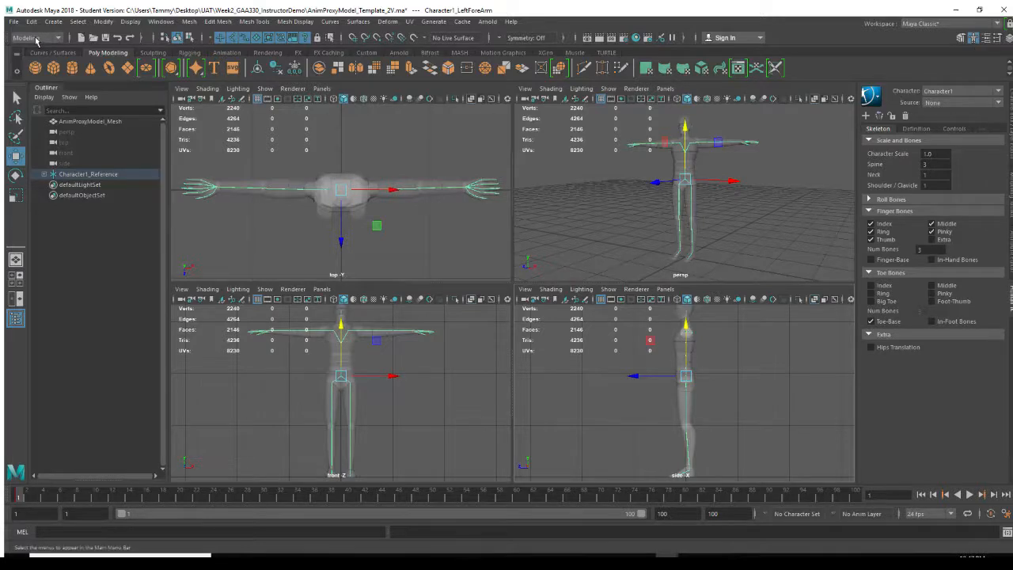
- Switch to the Rigging menu set and set Character1's source to Control Rig
{"action": "left_click", "coordinate": [36, 38]}
{"action": "left_click", "coordinate": [33, 58]}
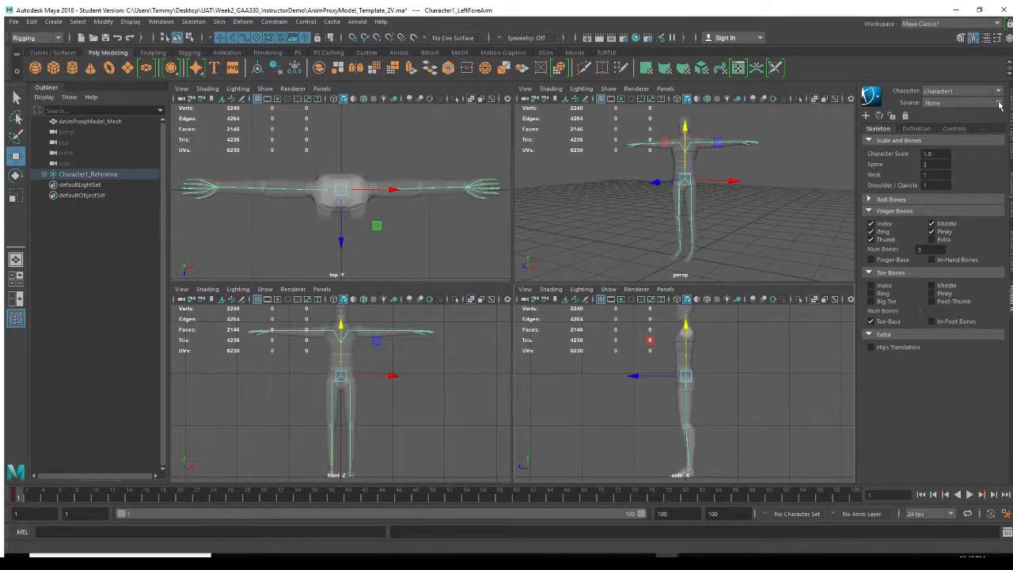
{"action": "left_click", "coordinate": [960, 131]}
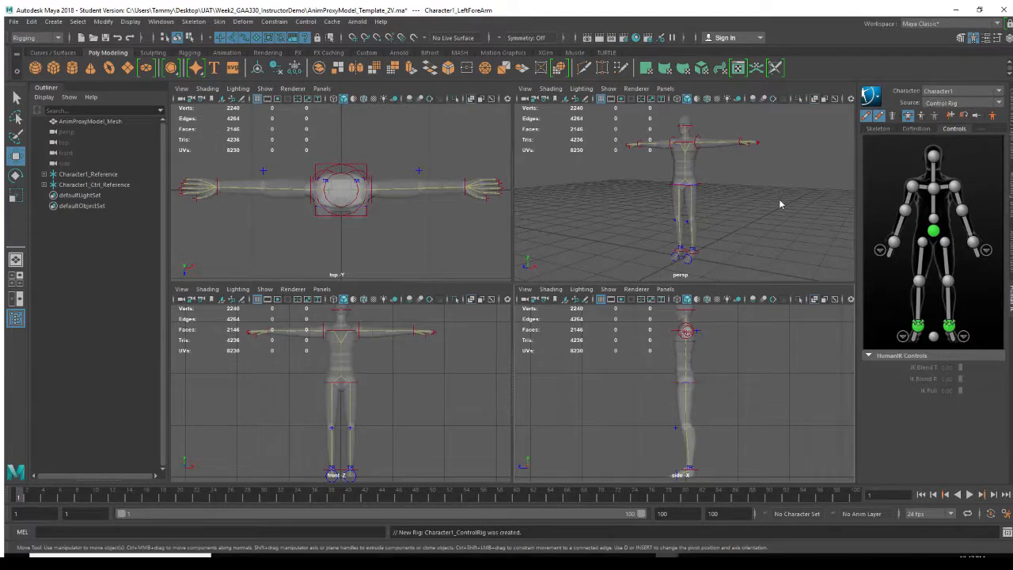
- Maximize the perspective view and examine the new control rig on the character
{"action": "left_click", "coordinate": [738, 205]}
{"action": "key", "text": "space"}
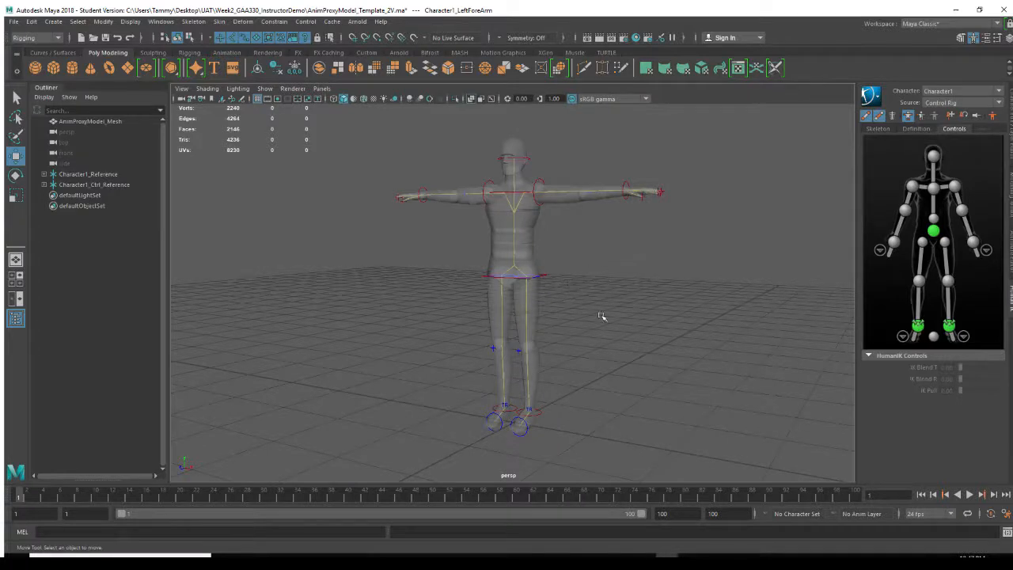
{"action": "scroll", "coordinate": [588, 258], "scroll_direction": "up", "scroll_amount": 2}
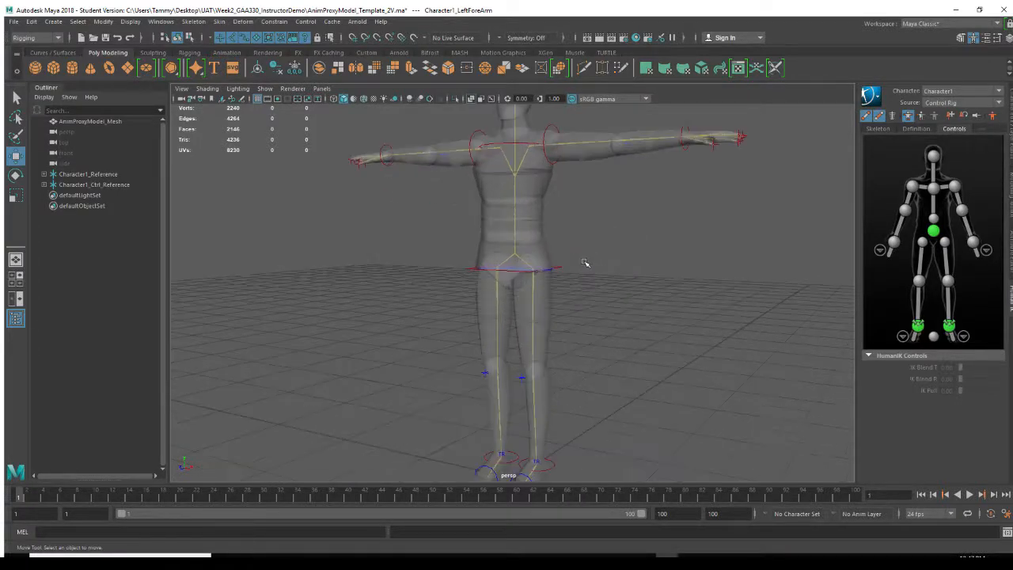
{"action": "scroll", "coordinate": [586, 263], "scroll_direction": "down", "scroll_amount": 2}
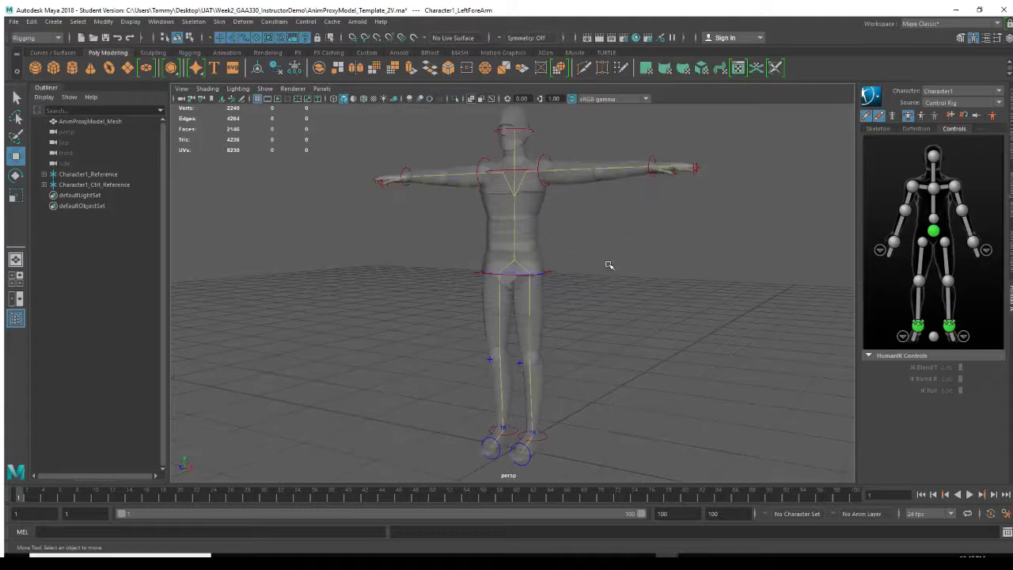
{"action": "scroll", "coordinate": [603, 273], "scroll_direction": "up", "scroll_amount": 3}
{"action": "left_click_drag", "start_coordinate": [602, 273], "coordinate": [554, 283], "text": "alt"}
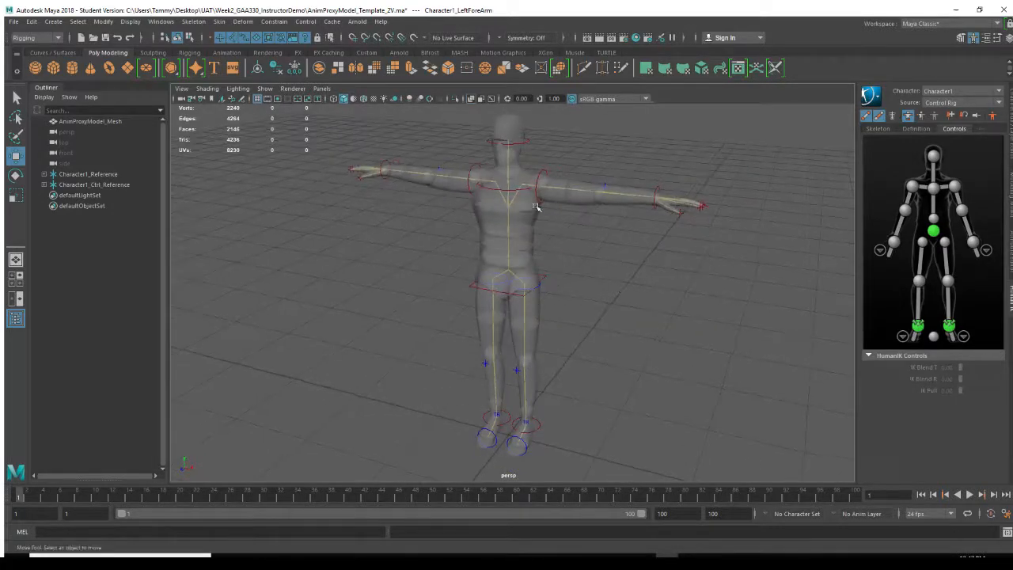
{"action": "left_click_drag", "start_coordinate": [583, 245], "coordinate": [575, 235], "text": "alt"}
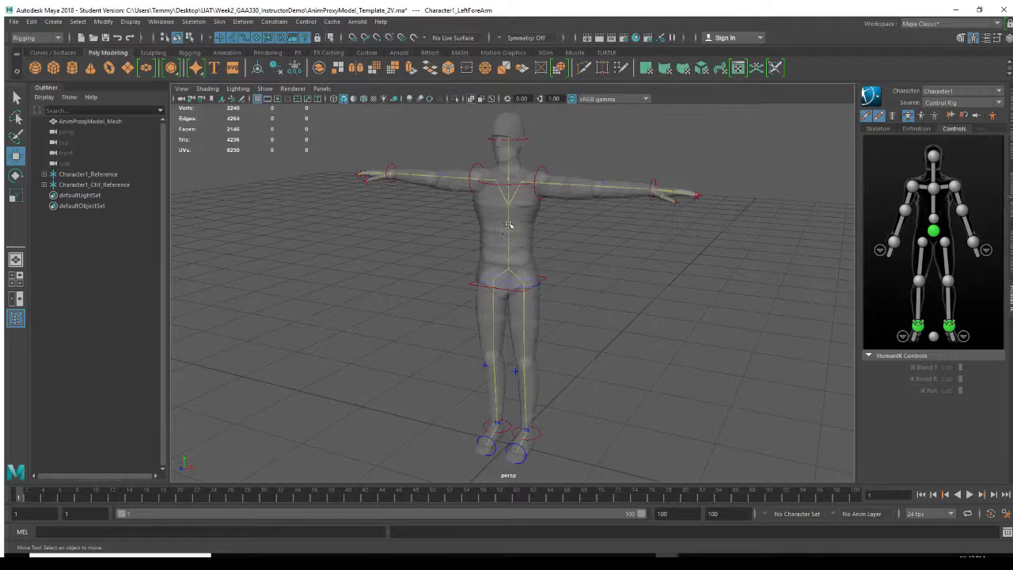
- Toggle the rig's IK effectors and FK skeleton off and on to compare each display separately
{"action": "left_click", "coordinate": [865, 117]}
{"action": "left_click", "coordinate": [879, 117]}
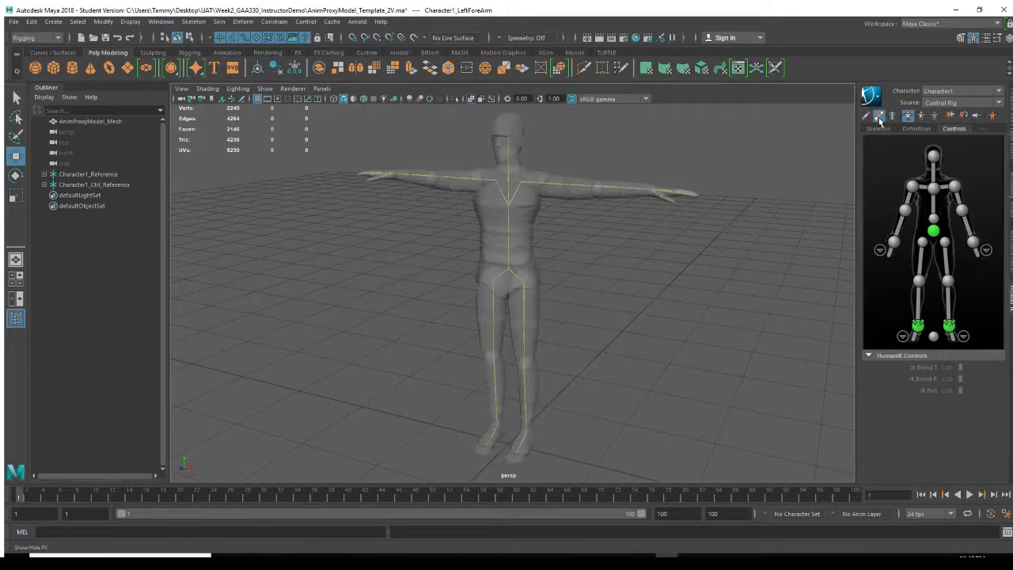
{"action": "left_click", "coordinate": [880, 117]}
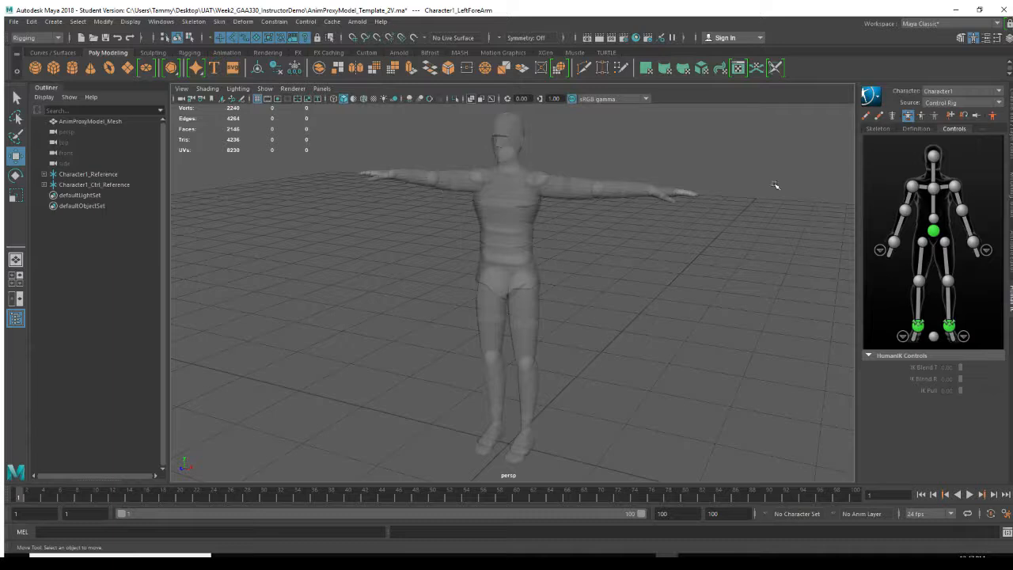
{"action": "left_click", "coordinate": [866, 116]}
{"action": "left_click", "coordinate": [866, 116]}
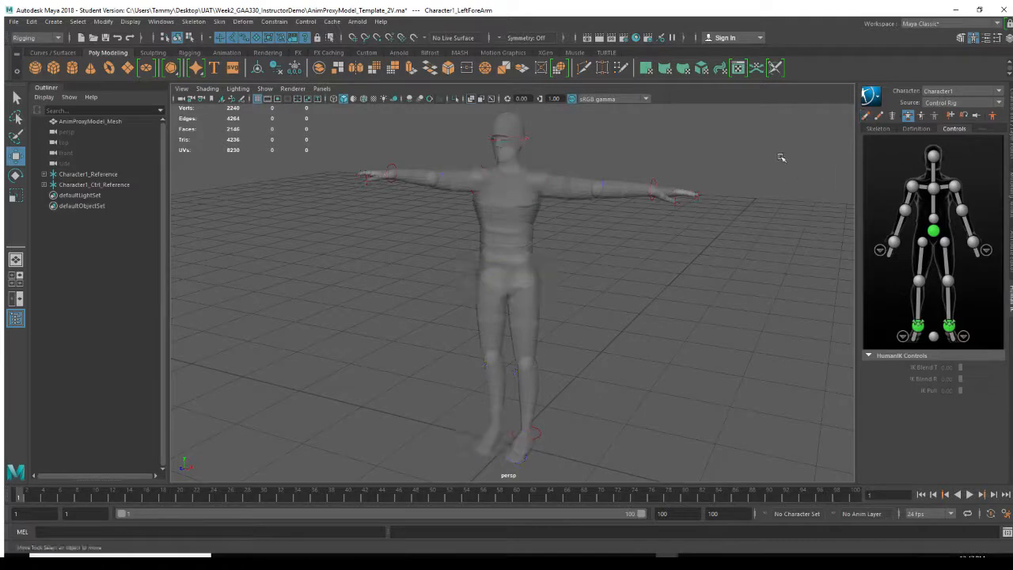
{"action": "left_click", "coordinate": [878, 117]}
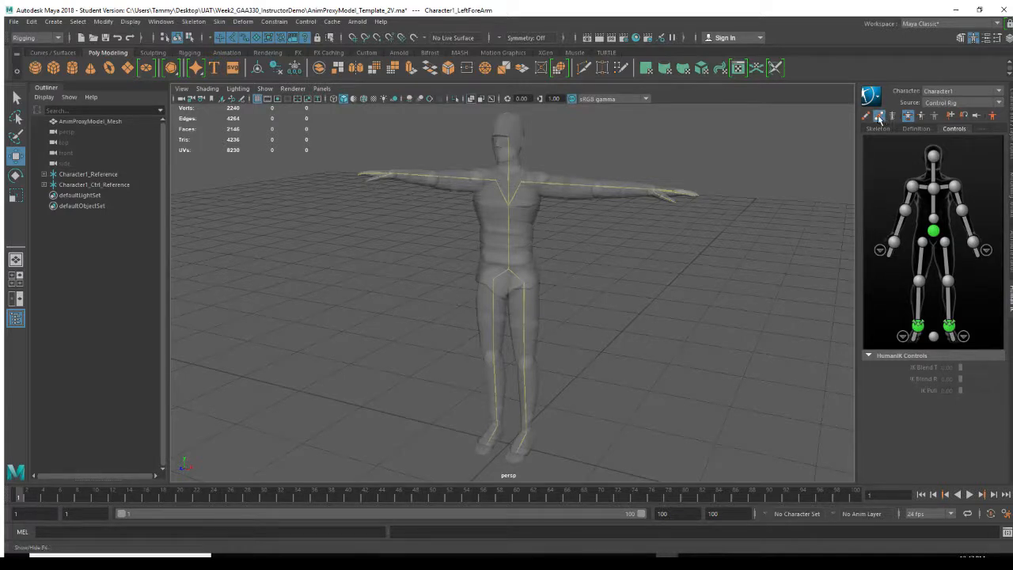
{"action": "left_click", "coordinate": [878, 117]}
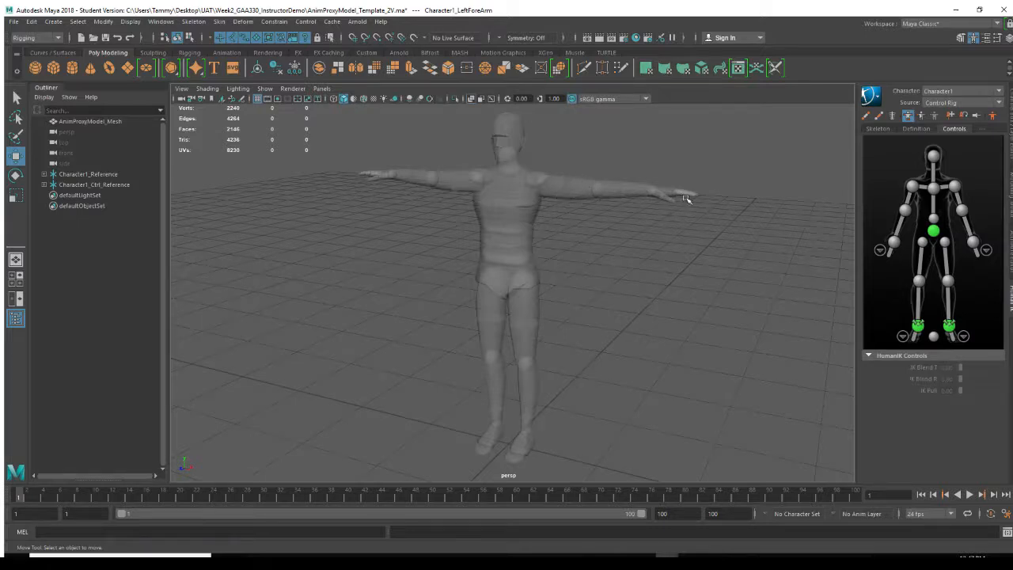
- Display the character's joint skeleton and select it, then restore the IK and FK rig display
{"action": "left_click", "coordinate": [893, 116]}
{"action": "left_click_drag", "start_coordinate": [440, 254], "coordinate": [526, 281]}
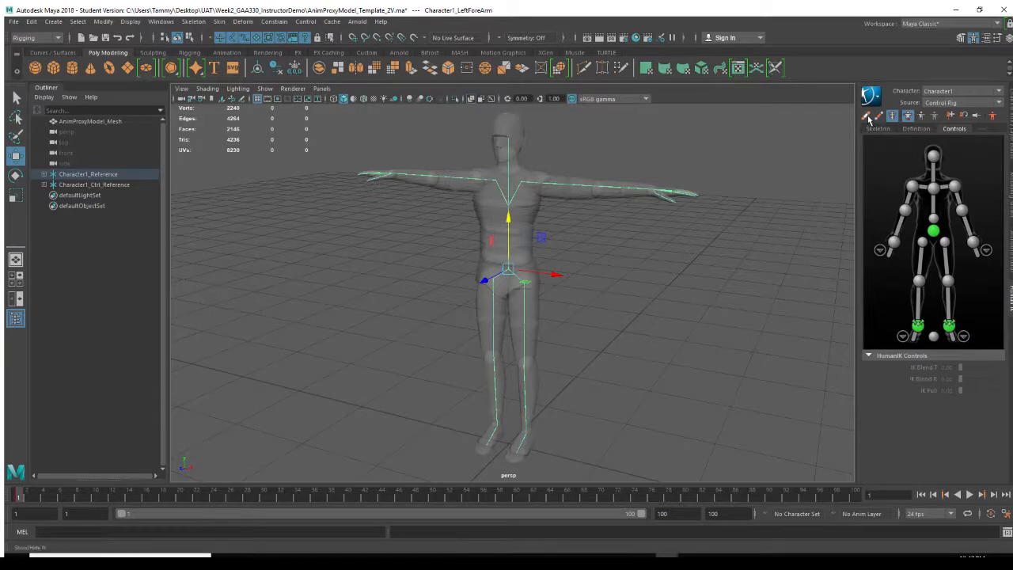
{"action": "left_click", "coordinate": [879, 116]}
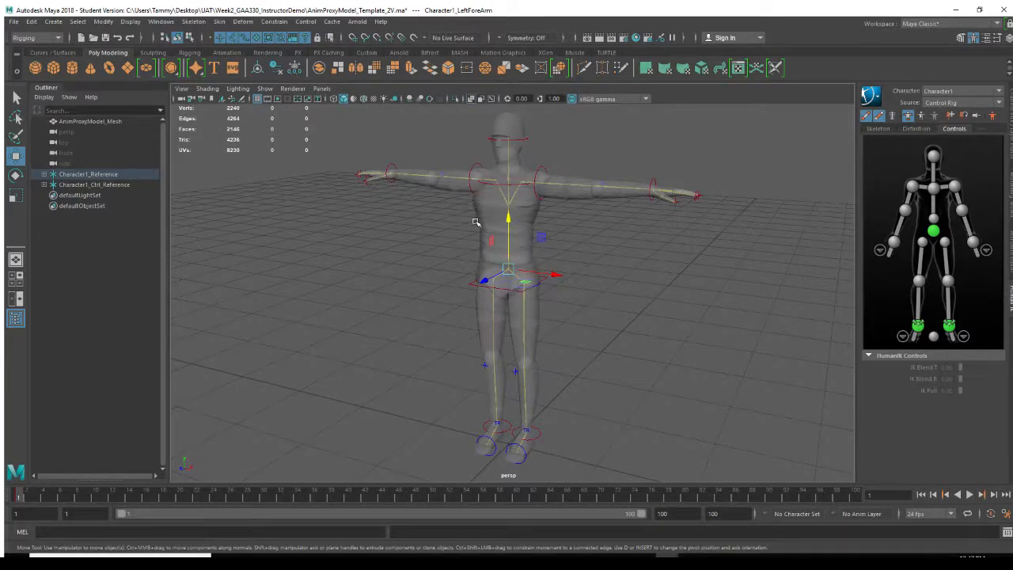
- Select the left shoulder, elbow and wrist IK effectors in turn, ending with the wrist effector in the viewport
{"action": "left_click", "coordinate": [955, 187]}
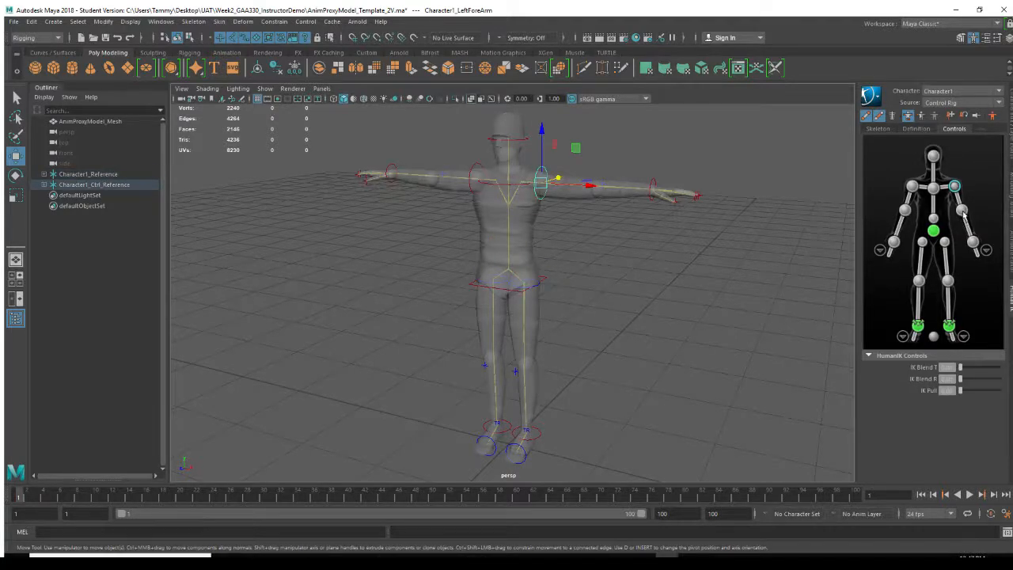
{"action": "left_click", "coordinate": [962, 210]}
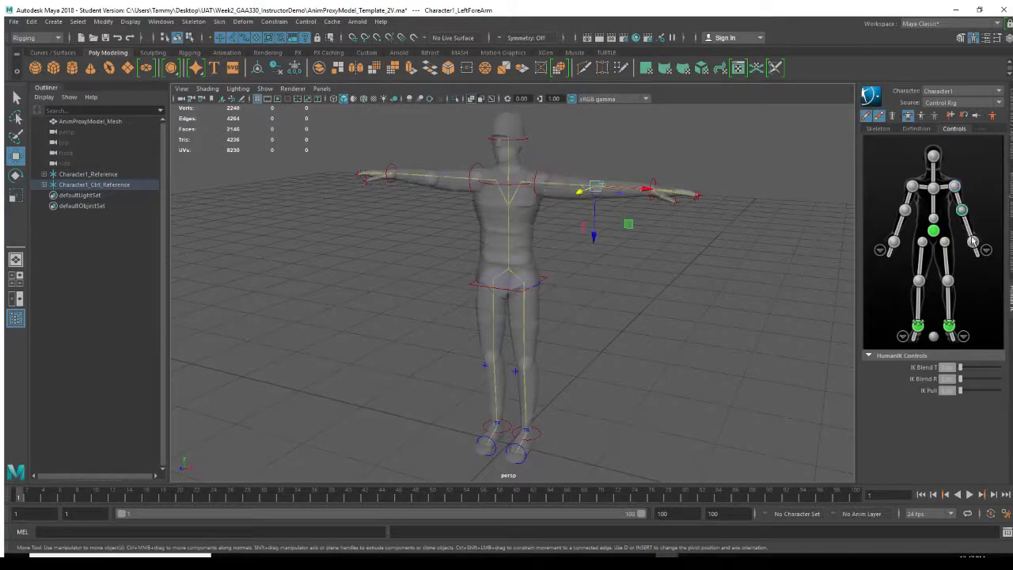
{"action": "left_click", "coordinate": [973, 241]}
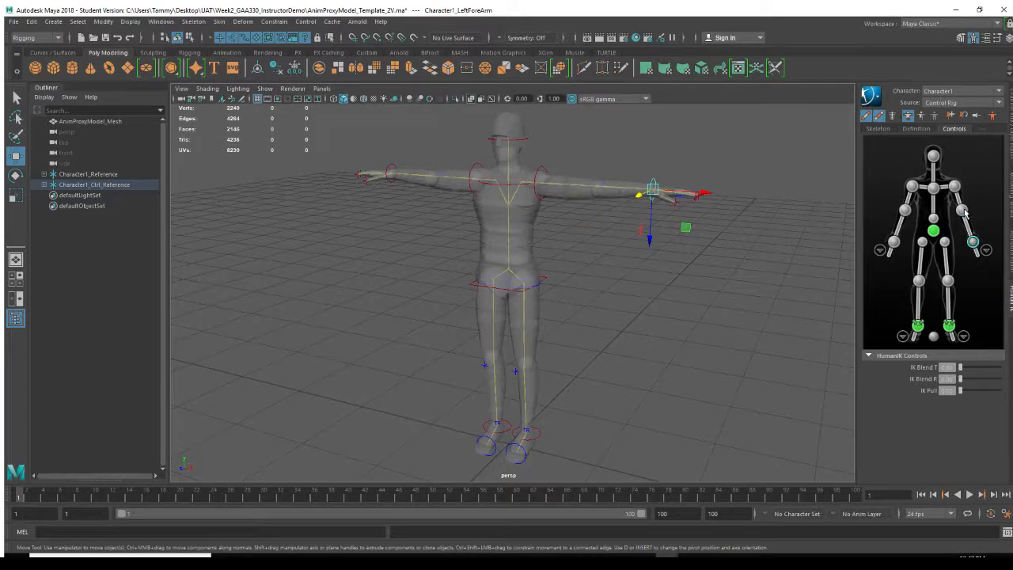
{"action": "left_click", "coordinate": [962, 211]}
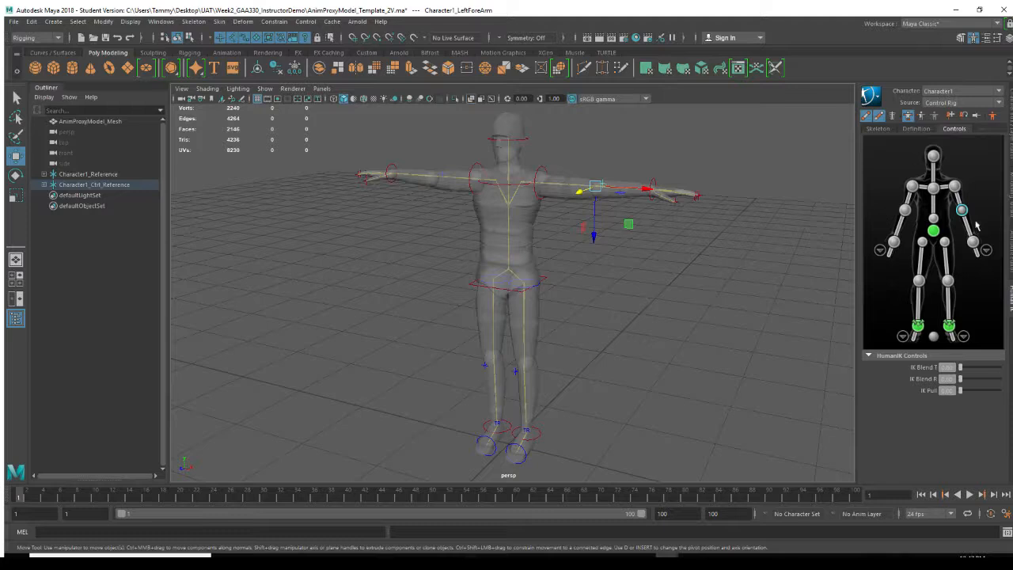
{"action": "left_click", "coordinate": [609, 258]}
{"action": "left_click_drag", "start_coordinate": [649, 163], "coordinate": [669, 186]}
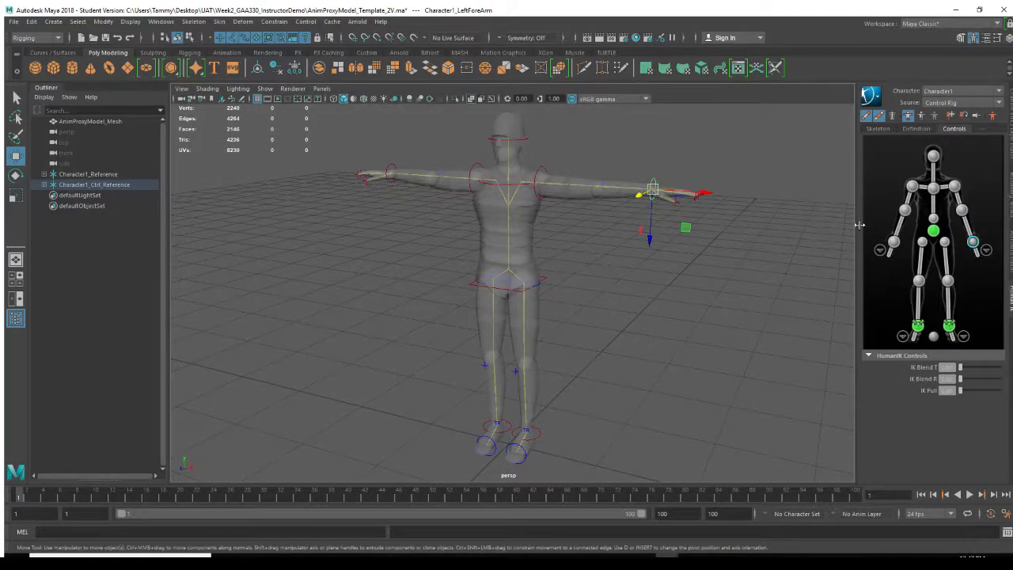
- Select the left upper arm and forearm FK bones in turn, then activate the Rotate tool on the upper arm
{"action": "left_click", "coordinate": [946, 190]}
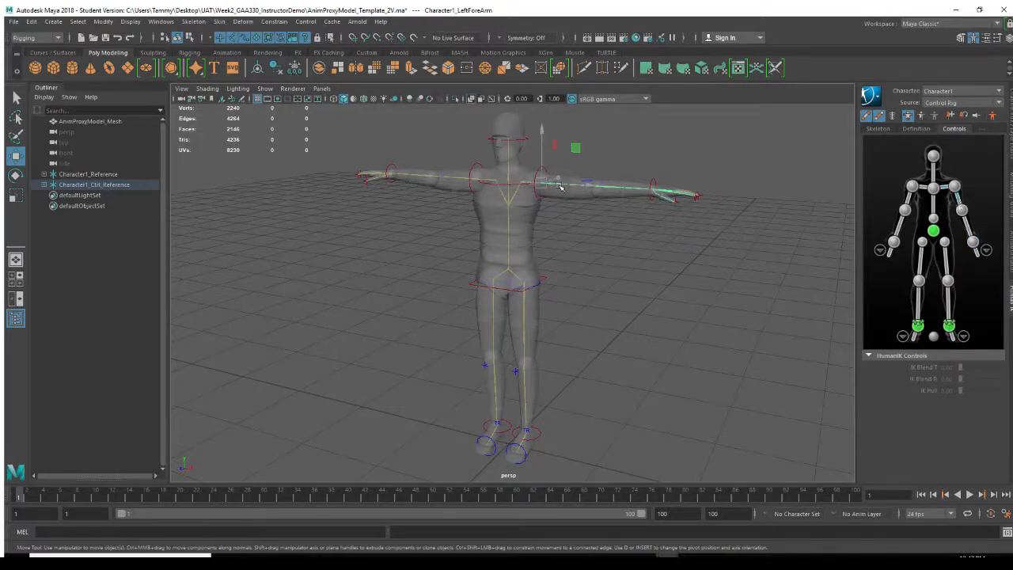
{"action": "left_click", "coordinate": [973, 244]}
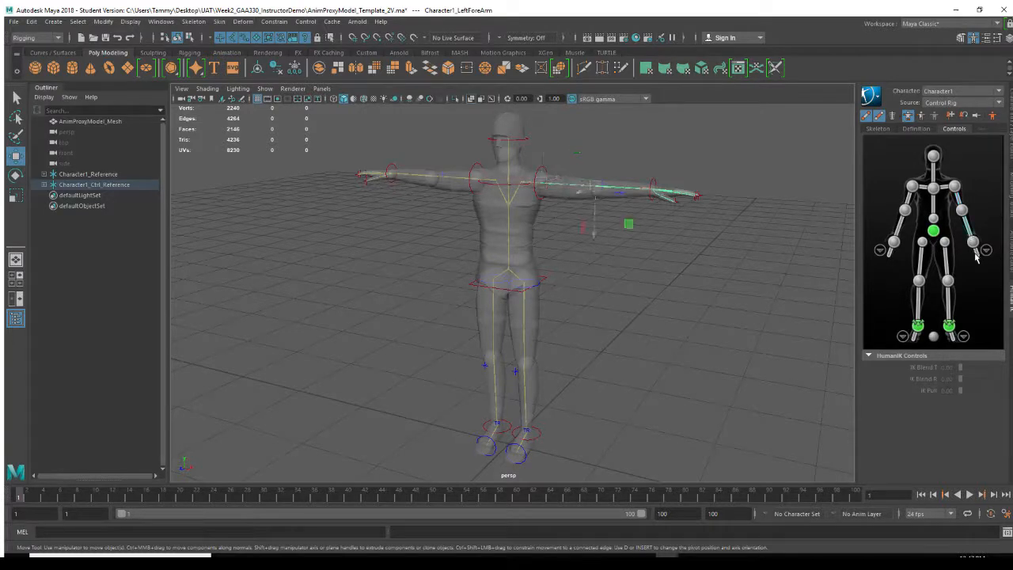
{"action": "left_click", "coordinate": [958, 198]}
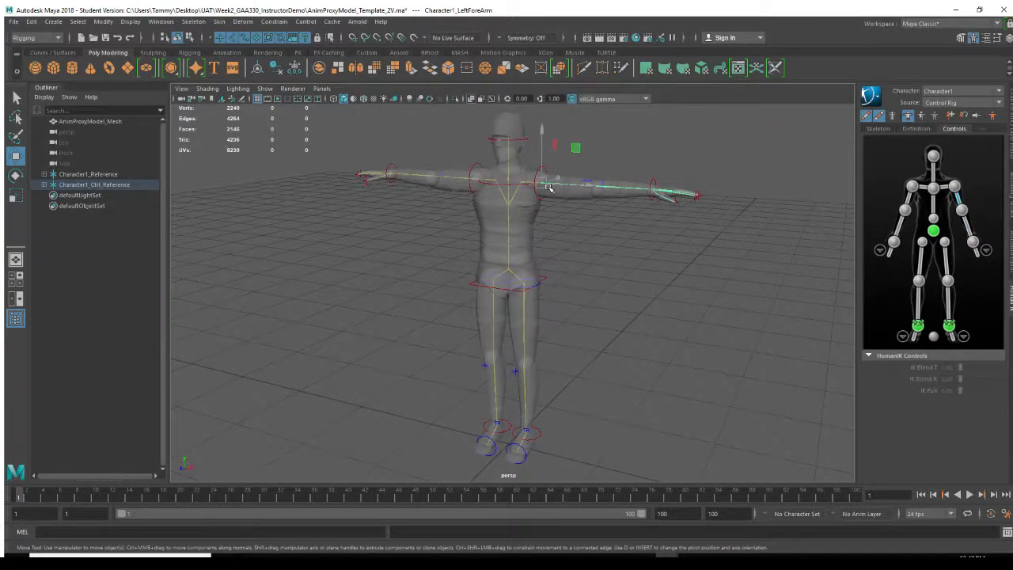
{"action": "key", "text": "e"}
{"action": "key", "text": "e"}
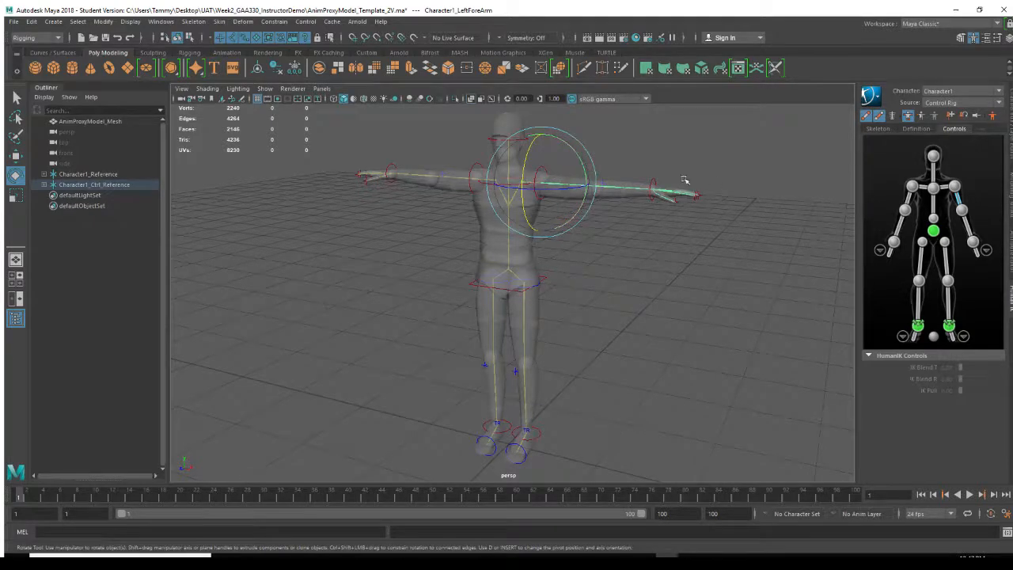
- Try moving the left wrist IK effector with the Move tool in Full Body mode, pulling it down, outward and across the body
{"action": "left_click_drag", "start_coordinate": [653, 166], "coordinate": [672, 181]}
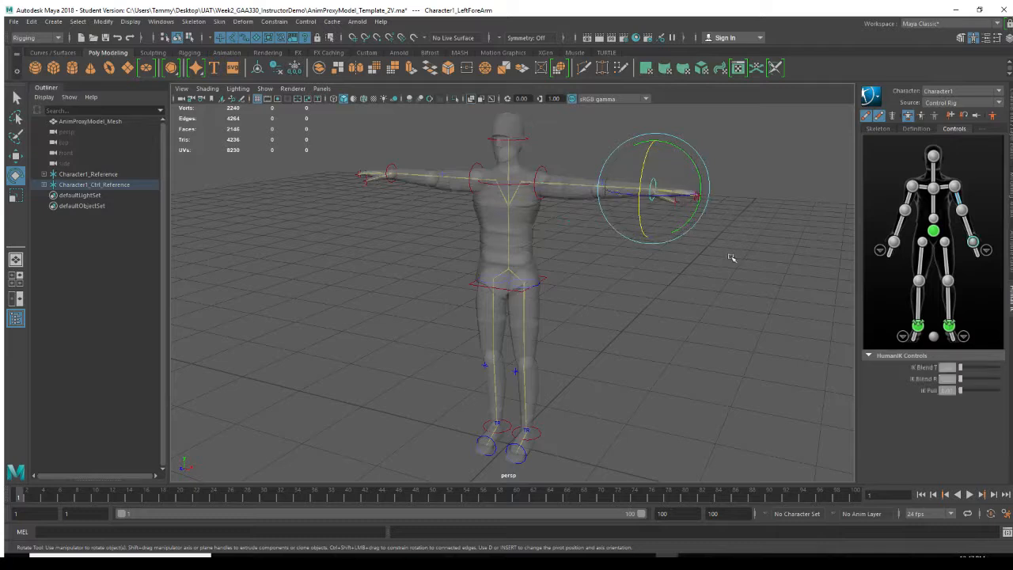
{"action": "key", "text": "w"}
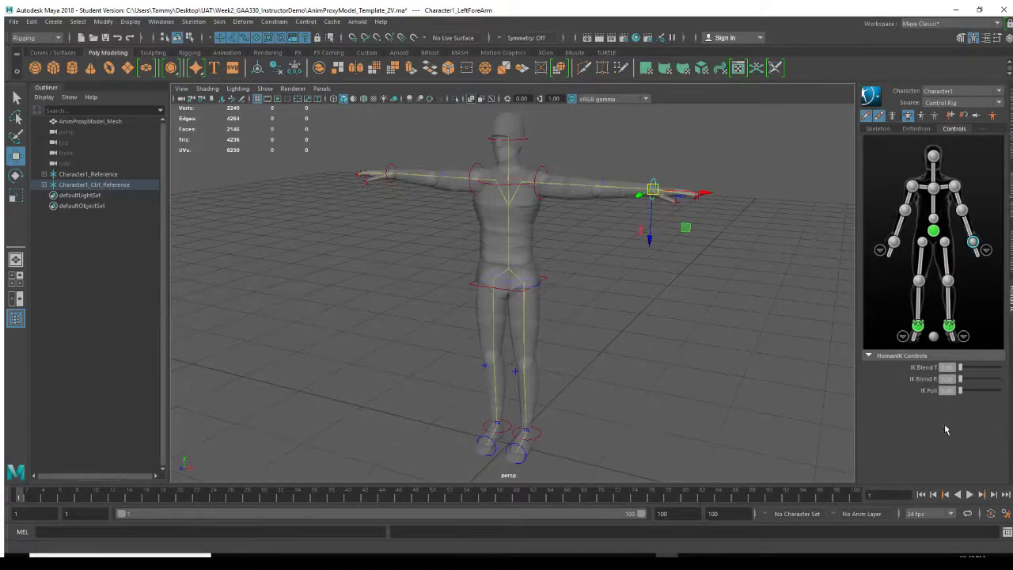
{"action": "mouse_move", "coordinate": [694, 338]}
{"action": "left_mouse_down", "text": "alt"}
{"action": "mouse_move", "coordinate": [698, 324]}
{"action": "mouse_move", "coordinate": [679, 335]}
{"action": "left_mouse_up", "text": "alt"}
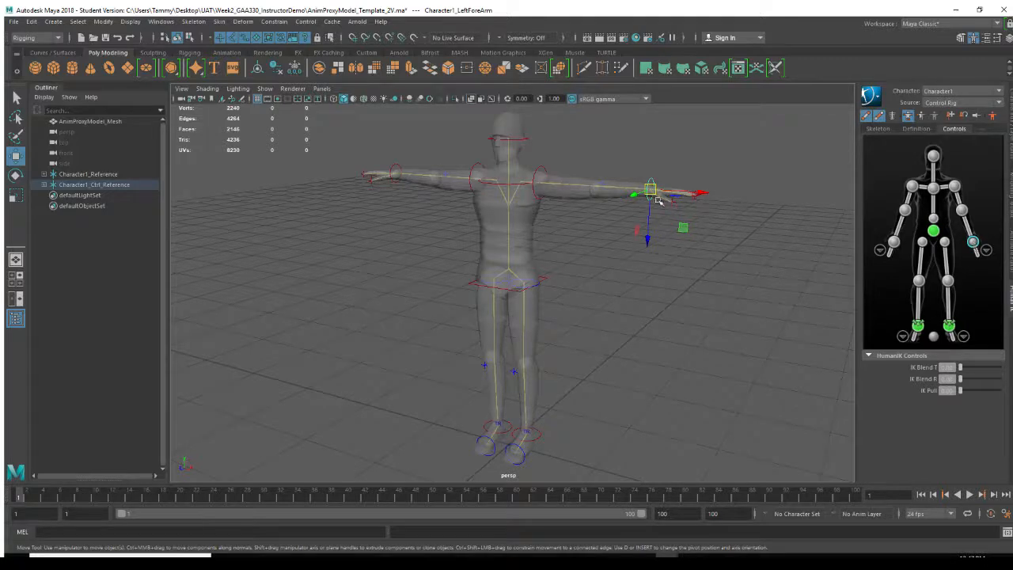
{"action": "left_click_drag", "start_coordinate": [651, 190], "coordinate": [579, 303]}
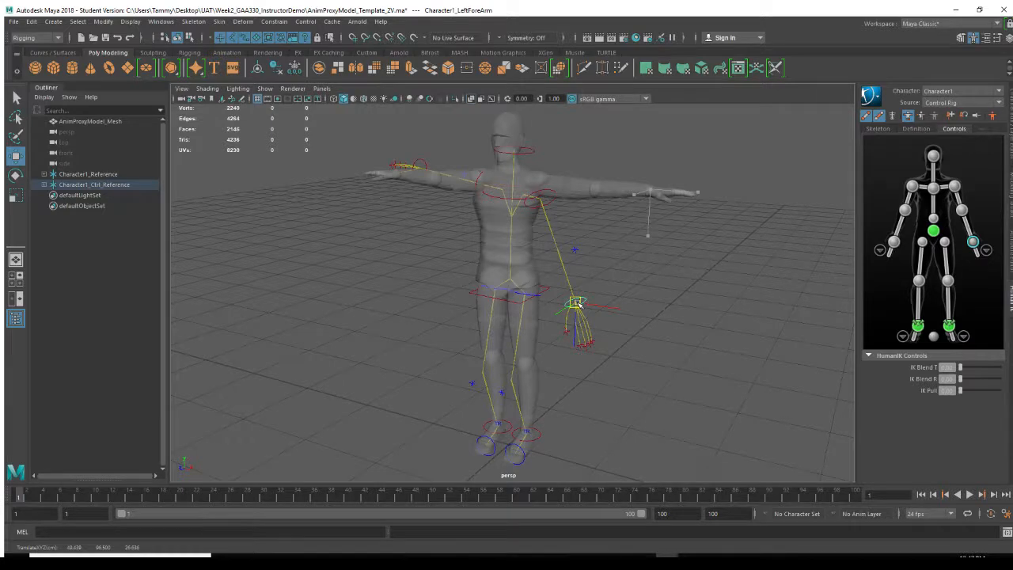
{"action": "left_click_drag", "start_coordinate": [578, 303], "coordinate": [670, 303]}
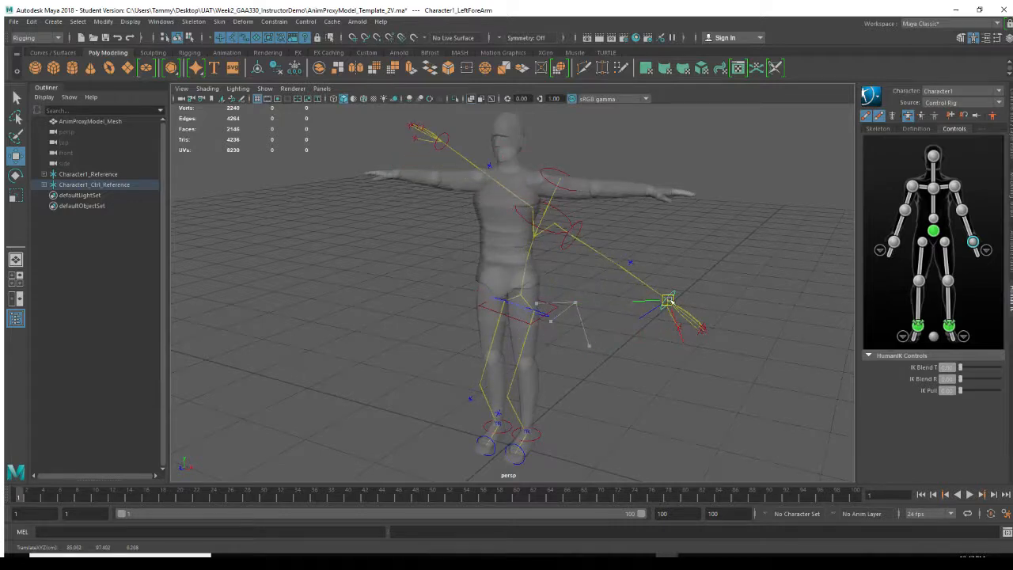
{"action": "left_click_drag", "start_coordinate": [669, 301], "coordinate": [669, 301]}
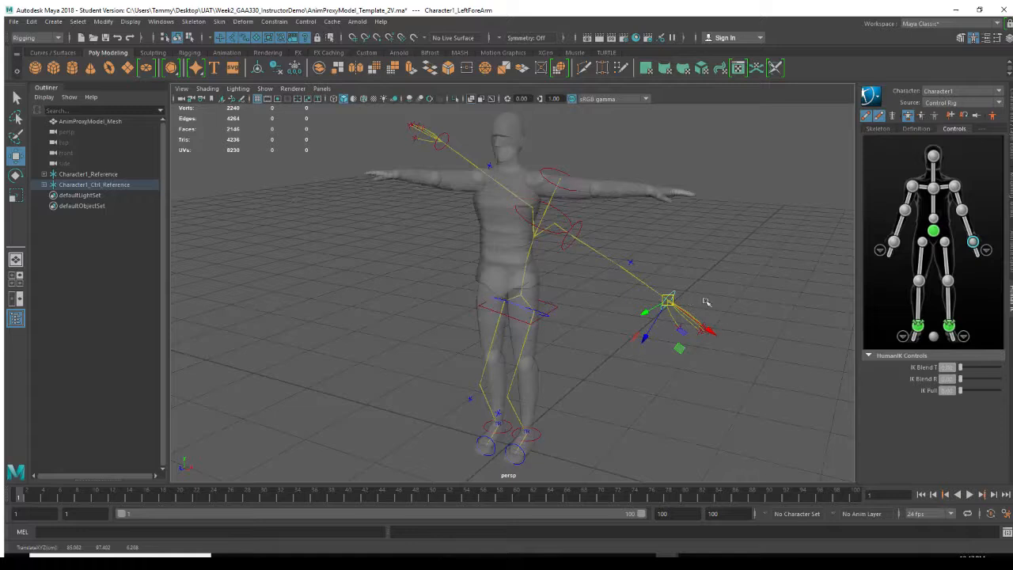
{"action": "left_click_drag", "start_coordinate": [669, 301], "coordinate": [400, 335]}
- Undo the left wrist effector moves
{"action": "key", "text": "ctrl+z"}
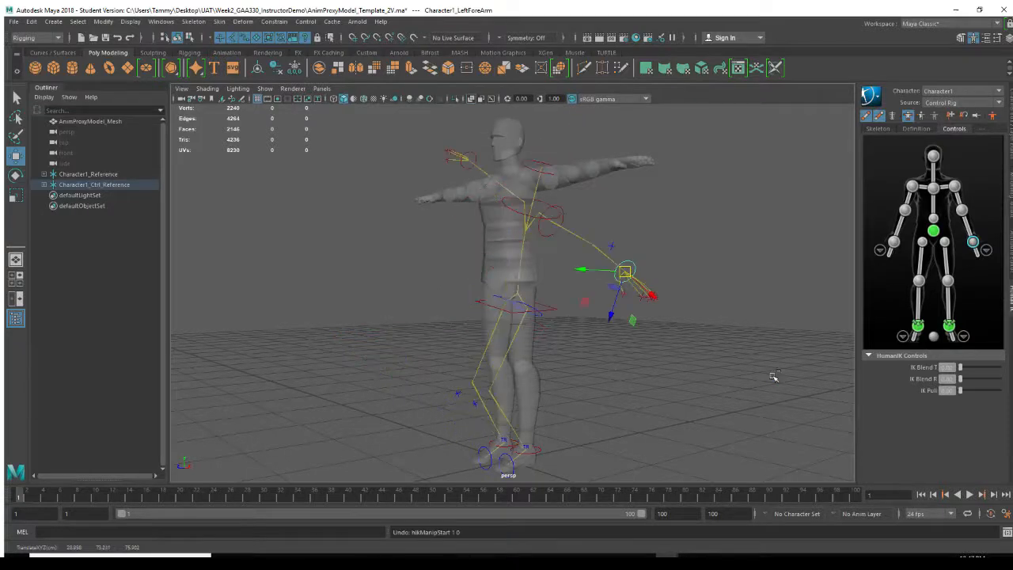
{"action": "key", "text": "ctrl+z"}
{"action": "key", "text": "ctrl+z"}
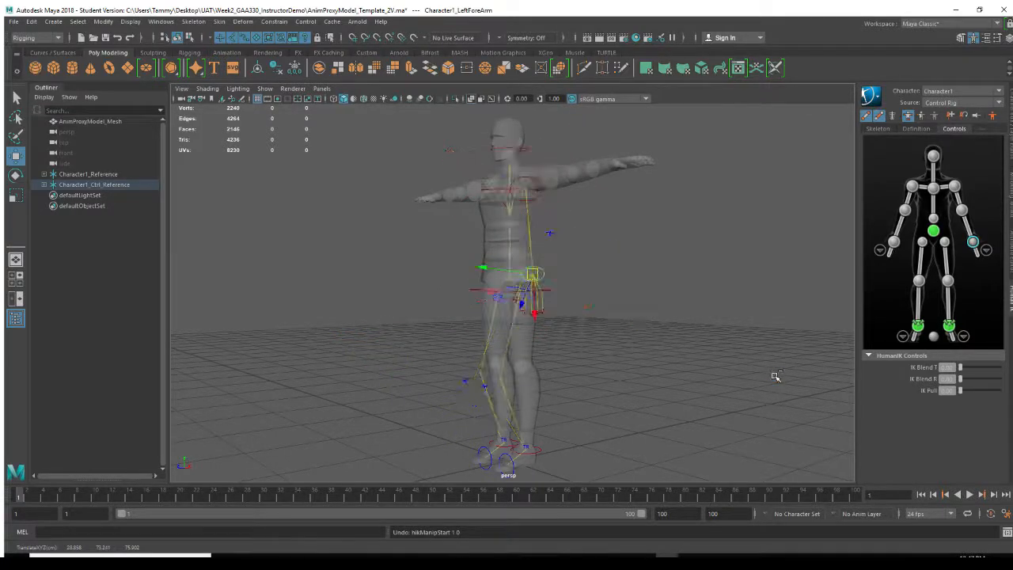
{"action": "key", "text": "ctrl+z"}
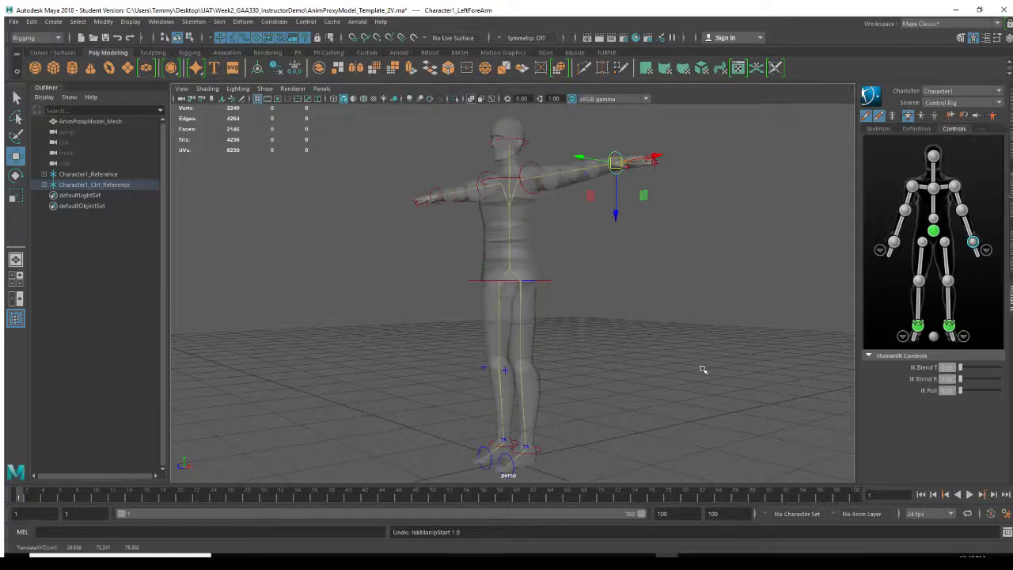
- Switch the control rig to Body Part mode and move the left wrist effector down to lower the arm
{"action": "left_click_drag", "start_coordinate": [708, 366], "coordinate": [730, 371], "text": "alt"}
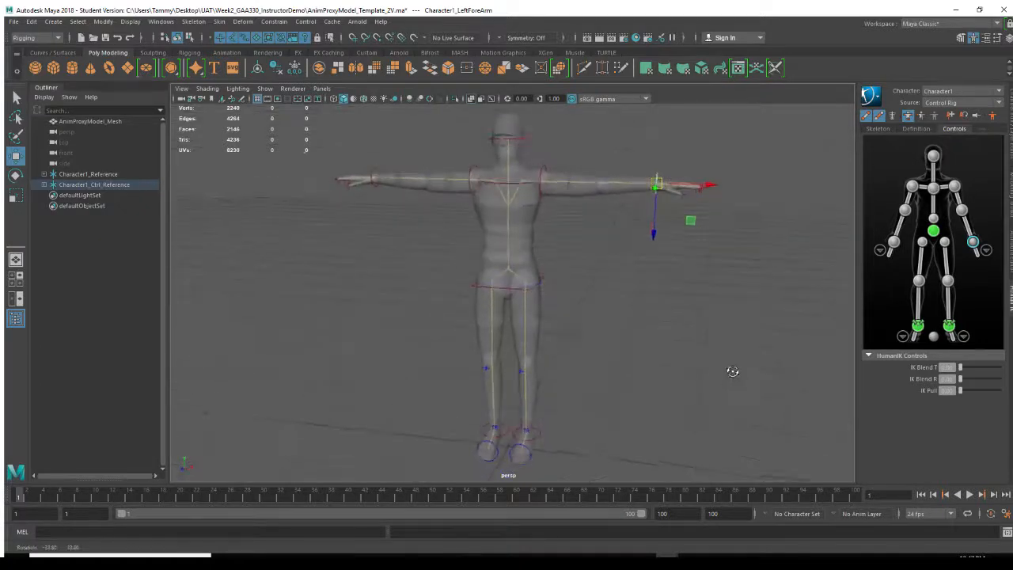
{"action": "left_click", "coordinate": [921, 116]}
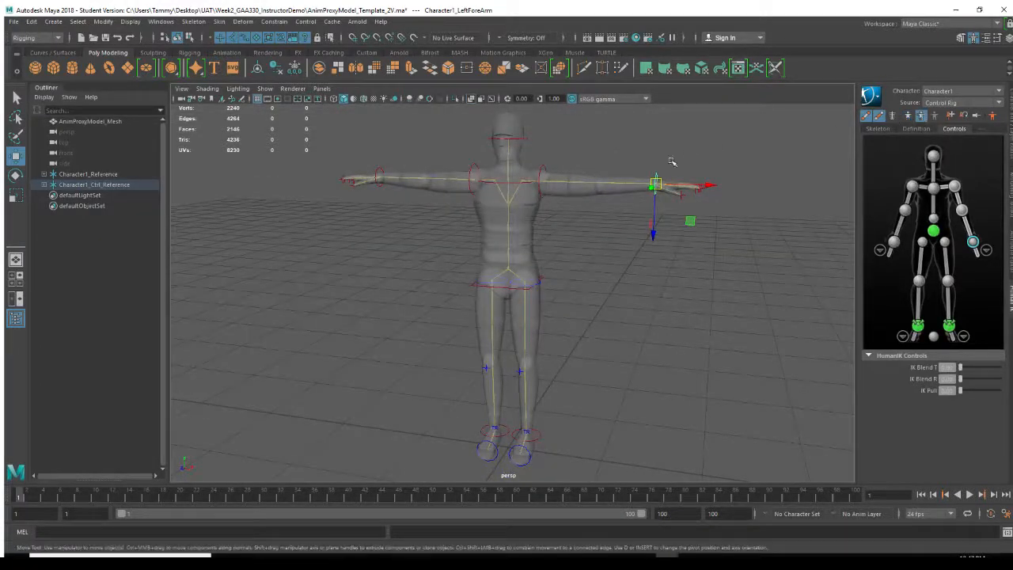
{"action": "left_click_drag", "start_coordinate": [657, 189], "coordinate": [608, 273]}
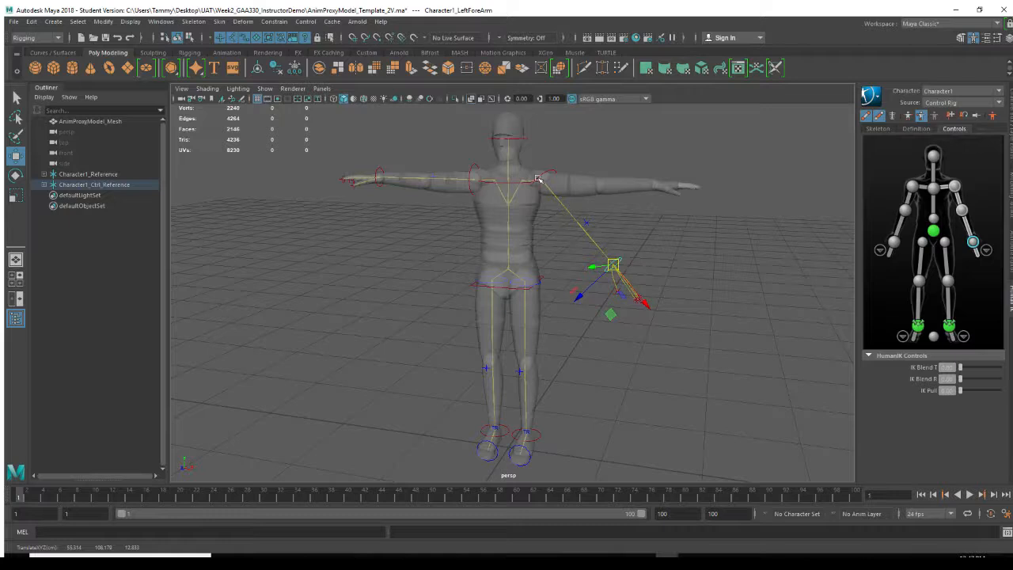
- Undo the left wrist effector move and switch the control rig to Selection manipulation mode
{"action": "key", "text": "ctrl+z"}
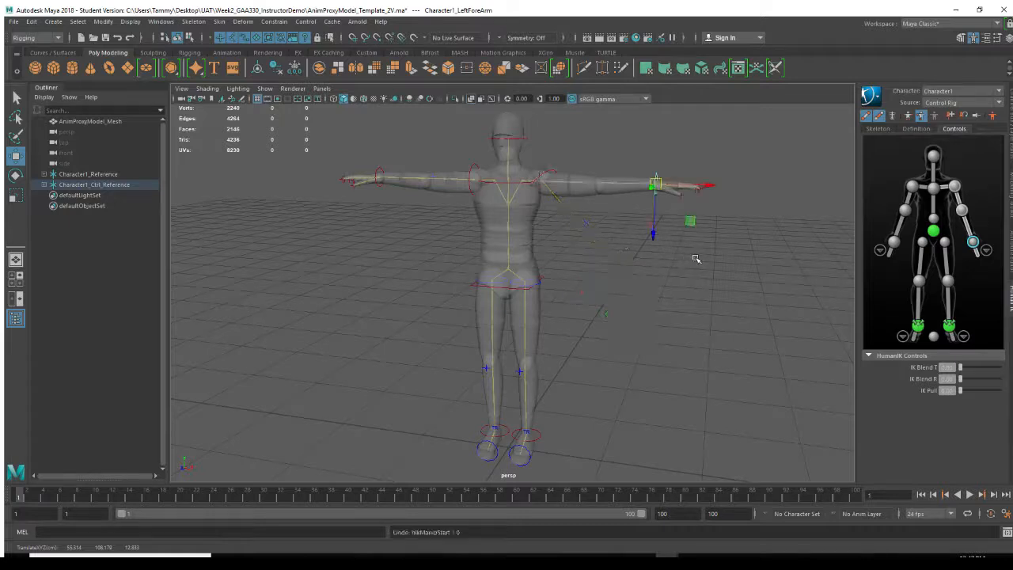
{"action": "left_click", "coordinate": [935, 117]}
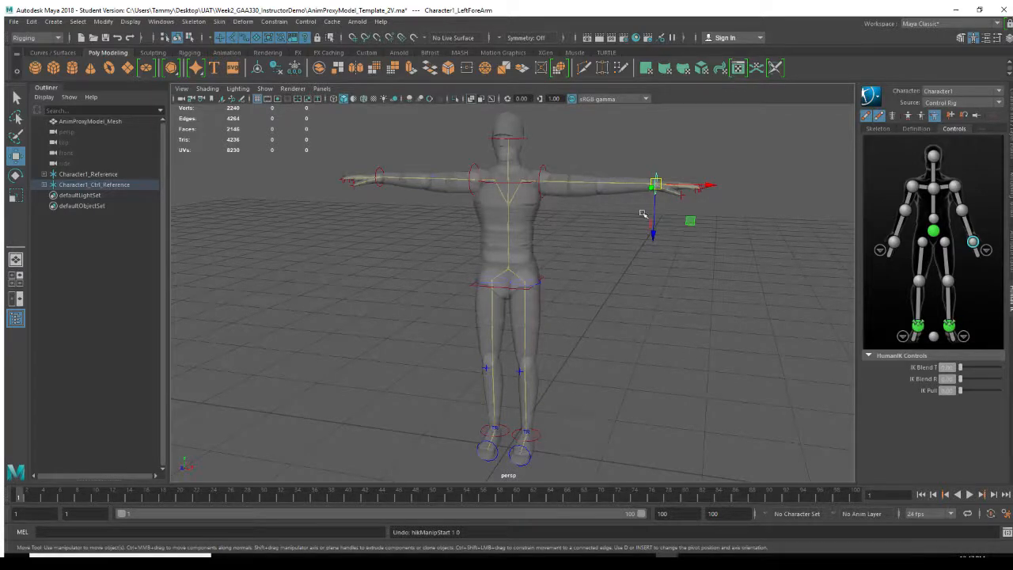
- Select the hips effector and examine the control rig from several angles
{"action": "left_click", "coordinate": [978, 116]}
{"action": "left_click", "coordinate": [934, 231]}
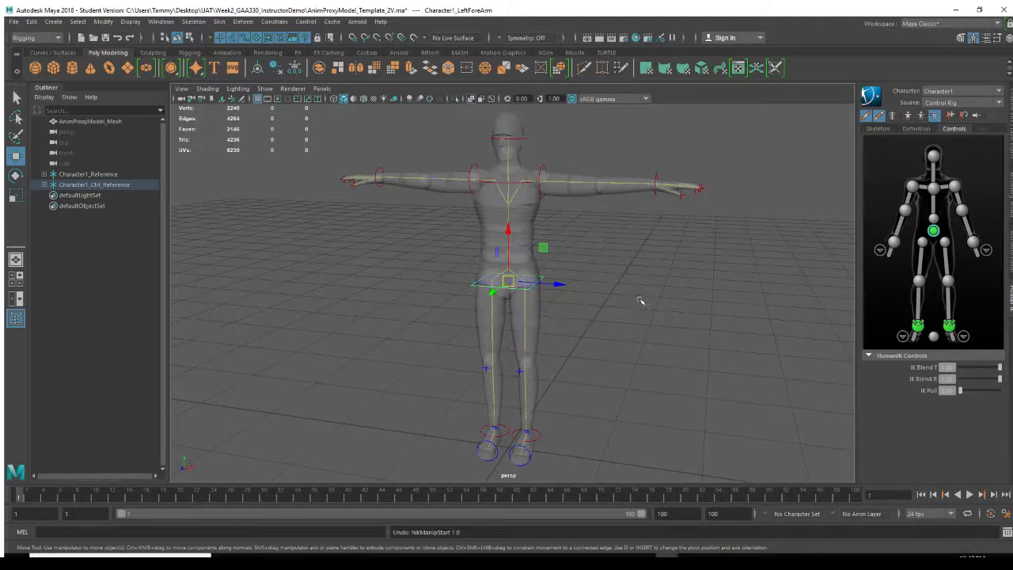
{"action": "left_click_drag", "start_coordinate": [642, 336], "coordinate": [623, 333], "text": "alt"}
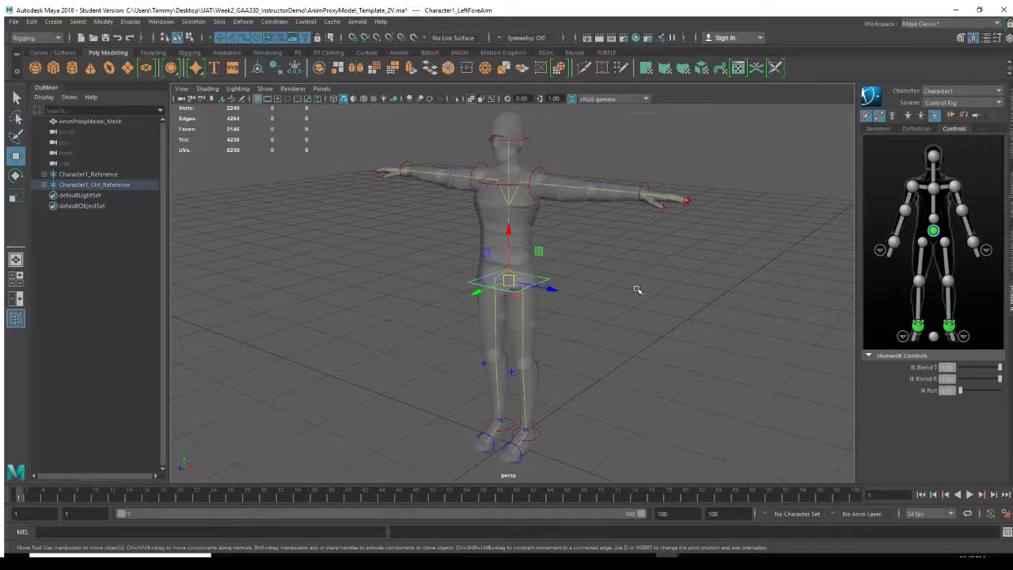
{"action": "mouse_move", "coordinate": [638, 289]}
{"action": "left_mouse_down", "text": "alt"}
{"action": "mouse_move", "coordinate": [652, 285]}
{"action": "mouse_move", "coordinate": [642, 294]}
{"action": "left_mouse_up", "text": "alt"}
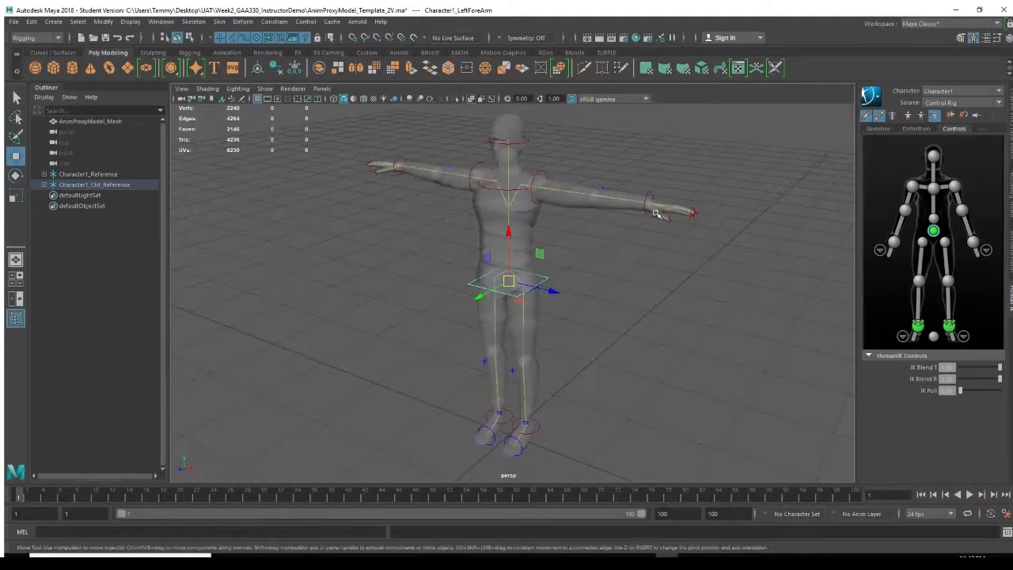
{"action": "mouse_move", "coordinate": [691, 272]}
{"action": "left_mouse_down", "text": "alt"}
{"action": "mouse_move", "coordinate": [663, 278]}
{"action": "mouse_move", "coordinate": [672, 267]}
{"action": "left_mouse_up", "text": "alt"}
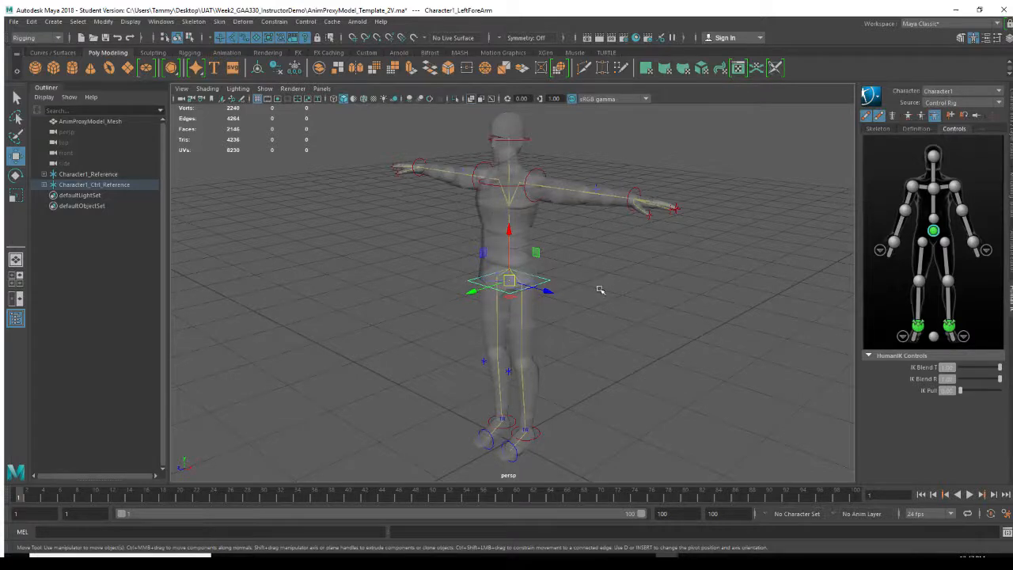
{"action": "left_click_drag", "start_coordinate": [667, 293], "coordinate": [672, 293], "text": "alt"}
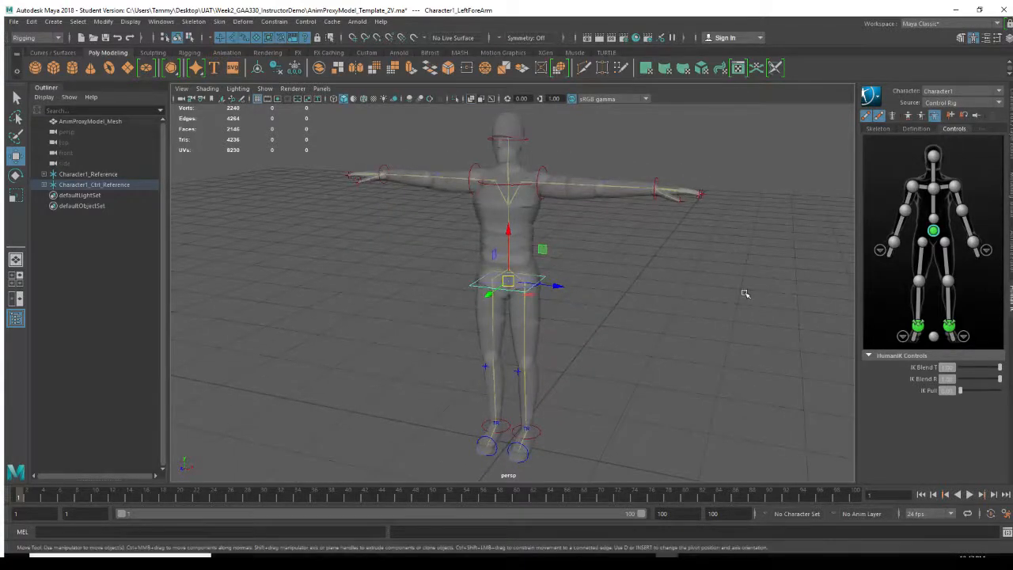
{"action": "middle_click_drag", "start_coordinate": [727, 322], "coordinate": [720, 309], "text": "alt"}
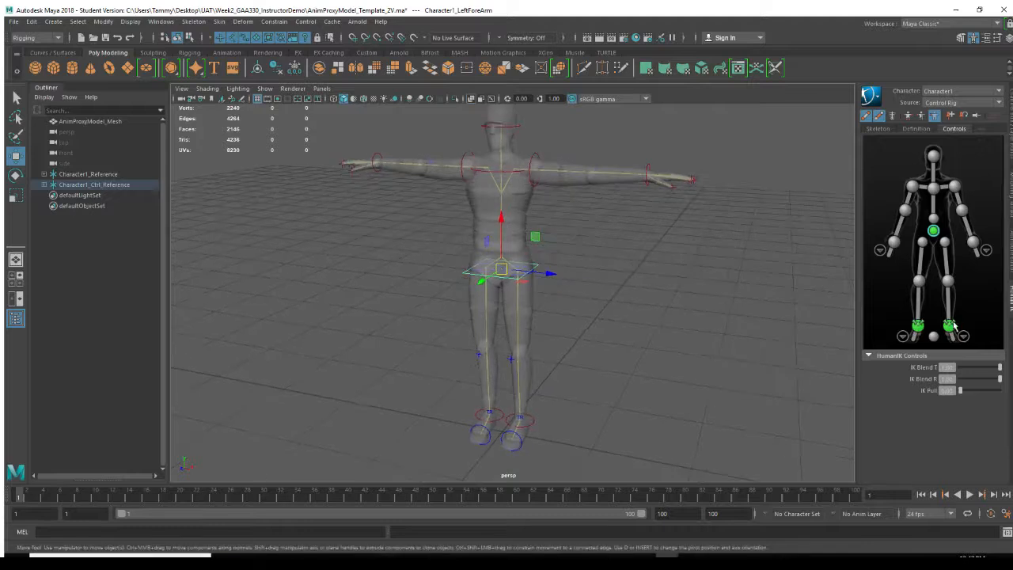
- Select the left ankle IK effector, set a key on it at frame 1 and turn on automatic keying
{"action": "left_click", "coordinate": [949, 326]}
{"action": "mouse_move", "coordinate": [592, 372]}
{"action": "left_mouse_down", "text": "alt"}
{"action": "mouse_move", "coordinate": [588, 362]}
{"action": "mouse_move", "coordinate": [623, 366]}
{"action": "mouse_move", "coordinate": [605, 368]}
{"action": "left_mouse_up", "text": "alt"}
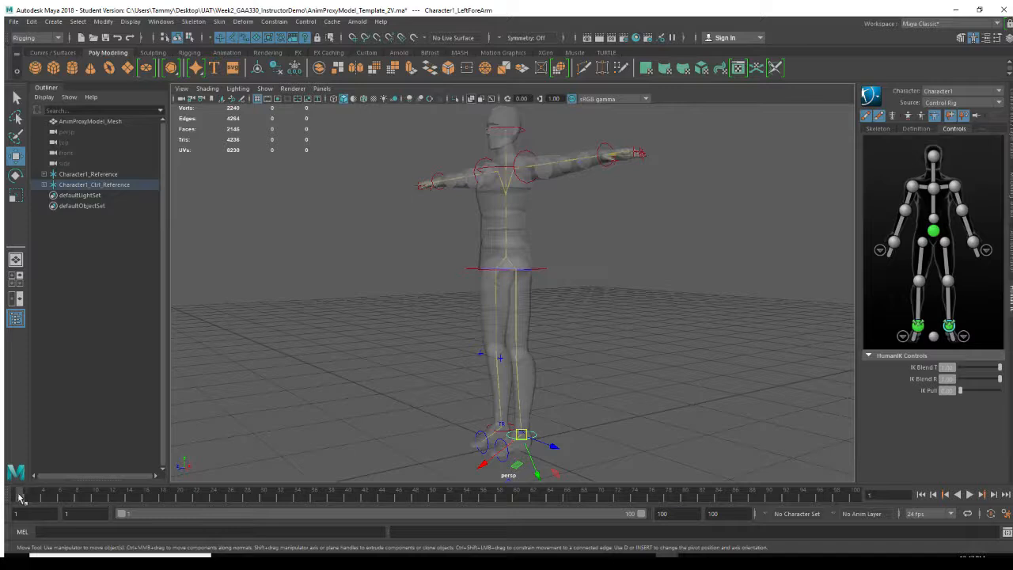
{"action": "left_click_drag", "start_coordinate": [20, 496], "coordinate": [19, 497]}
{"action": "key", "text": "s"}
- At frame 5, move the left ankle effector forward and up so the leg lifts in front of the body
{"action": "left_click_drag", "start_coordinate": [21, 495], "coordinate": [51, 495]}
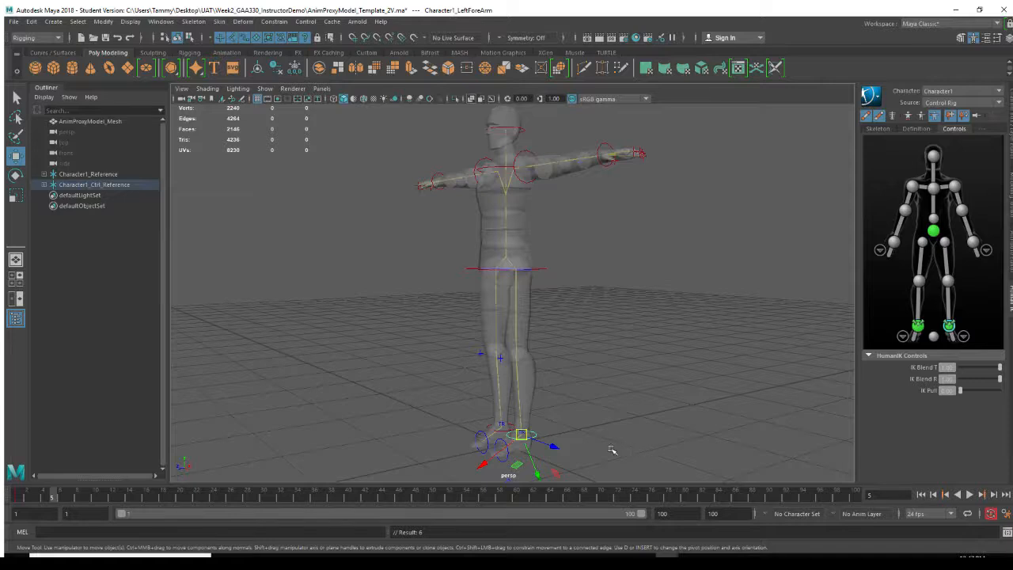
{"action": "left_click_drag", "start_coordinate": [613, 451], "coordinate": [603, 447], "text": "alt"}
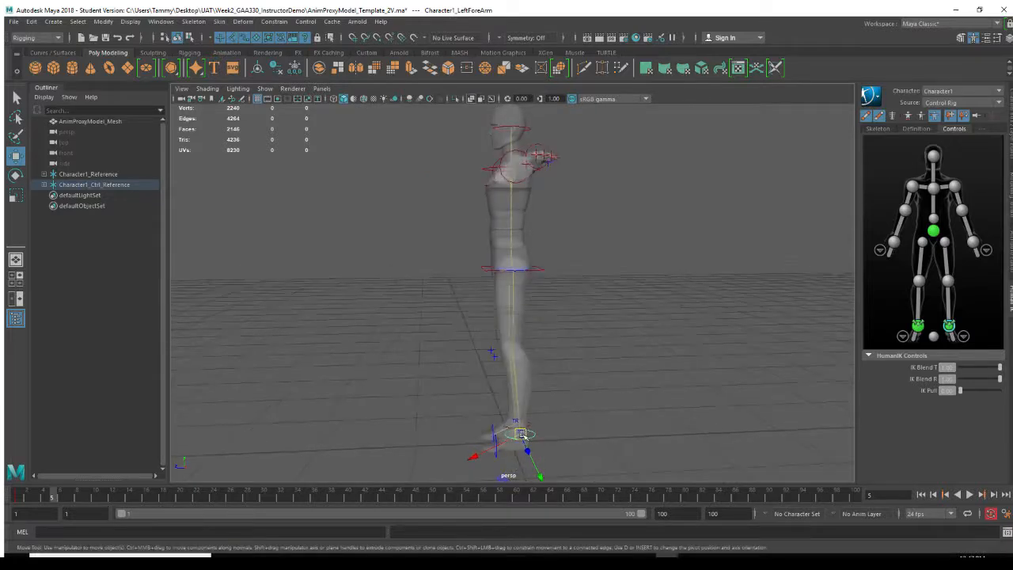
{"action": "left_click_drag", "start_coordinate": [520, 434], "coordinate": [378, 331]}
{"action": "left_click_drag", "start_coordinate": [655, 352], "coordinate": [671, 356], "text": "alt"}
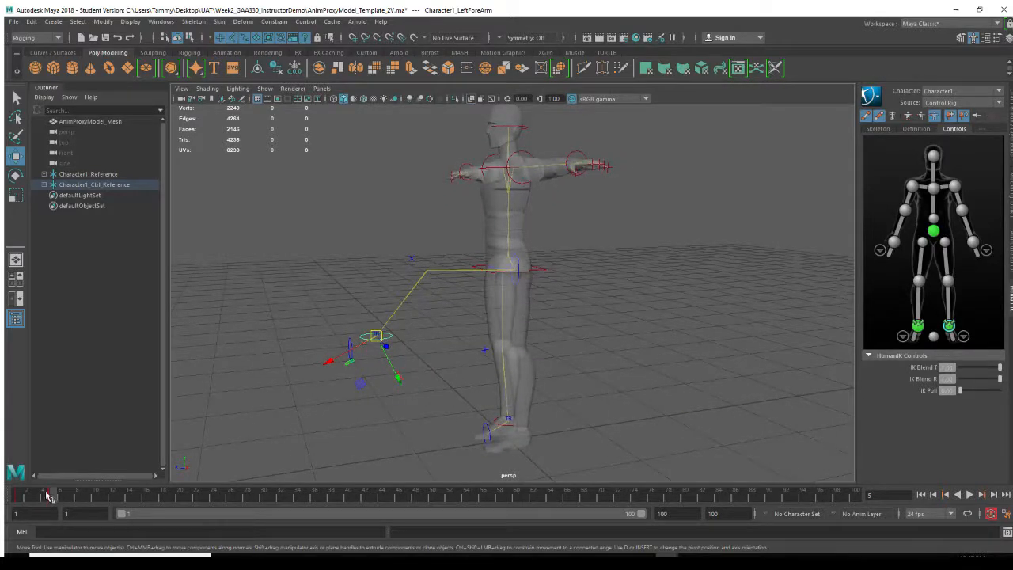
{"action": "mouse_move", "coordinate": [420, 423]}
{"action": "left_mouse_down", "text": "alt"}
{"action": "mouse_move", "coordinate": [443, 425]}
{"action": "mouse_move", "coordinate": [424, 432]}
{"action": "left_mouse_up", "text": "alt"}
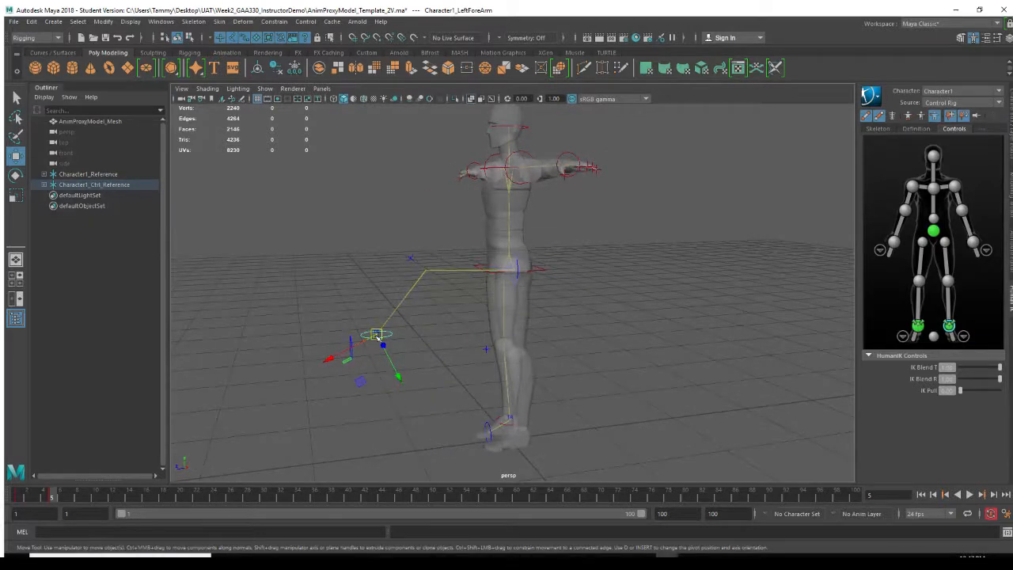
{"action": "left_click_drag", "start_coordinate": [377, 335], "coordinate": [353, 307]}
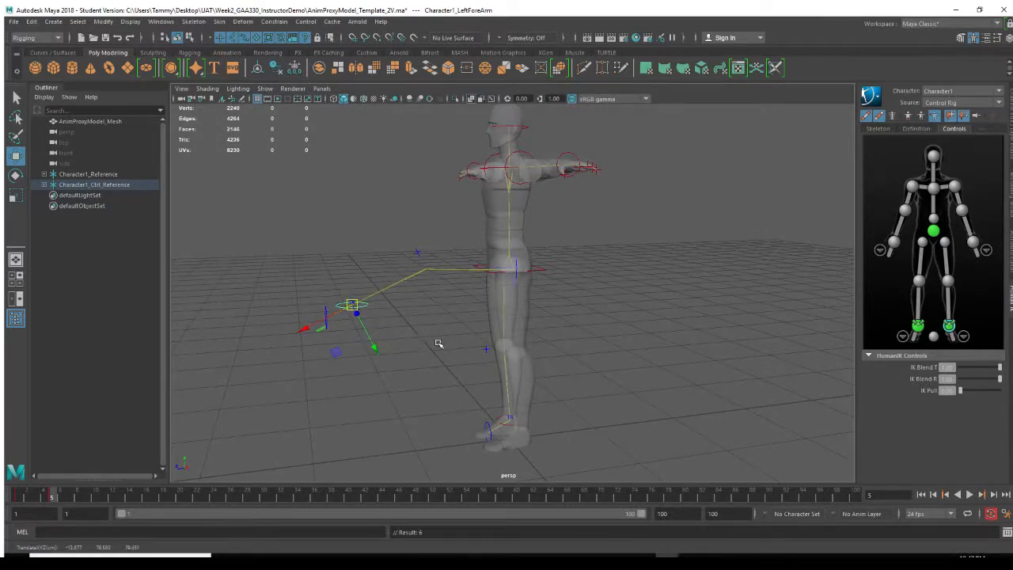
{"action": "left_click_drag", "start_coordinate": [438, 344], "coordinate": [417, 340], "text": "alt"}
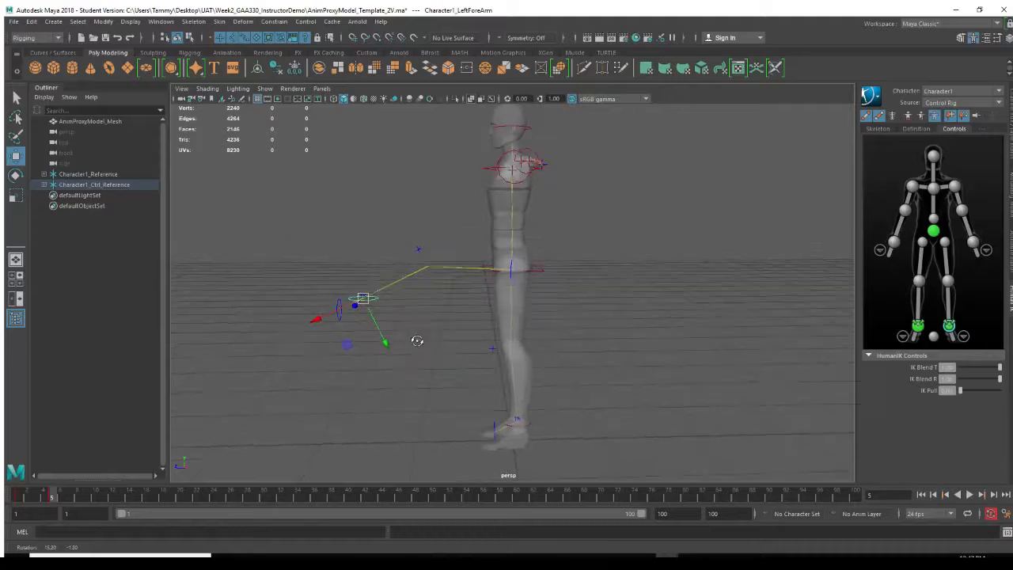
- At frame 10, move the left ankle effector down past the standing leg and up behind the body
{"action": "left_click_drag", "start_coordinate": [54, 497], "coordinate": [96, 499]}
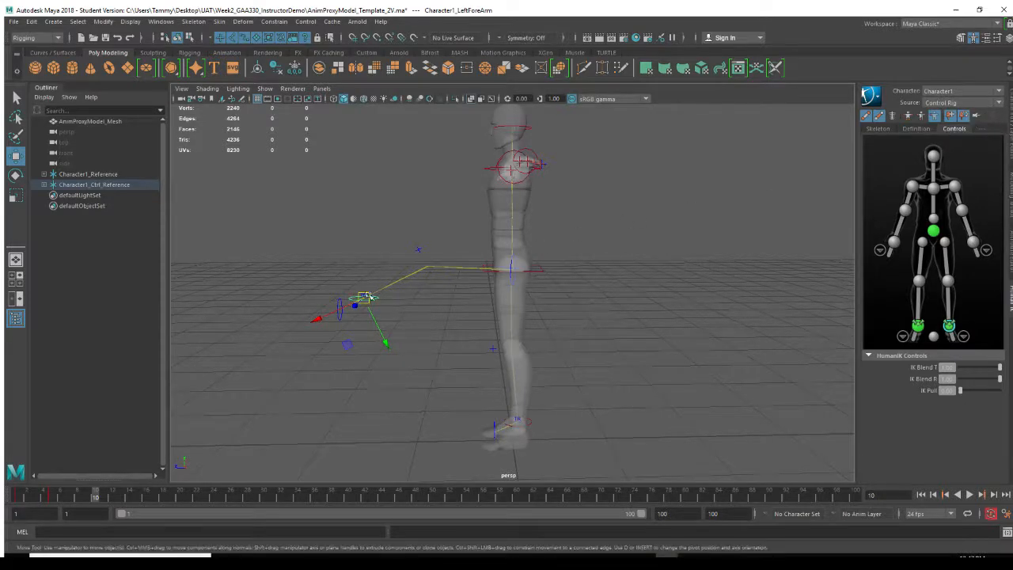
{"action": "left_click_drag", "start_coordinate": [364, 300], "coordinate": [528, 421]}
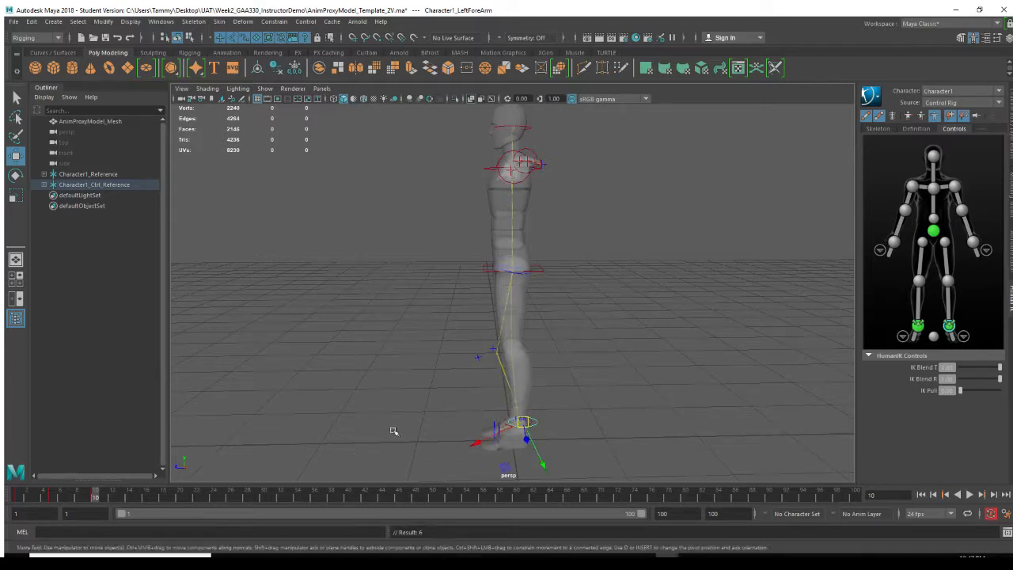
{"action": "left_click_drag", "start_coordinate": [394, 430], "coordinate": [407, 426], "text": "alt"}
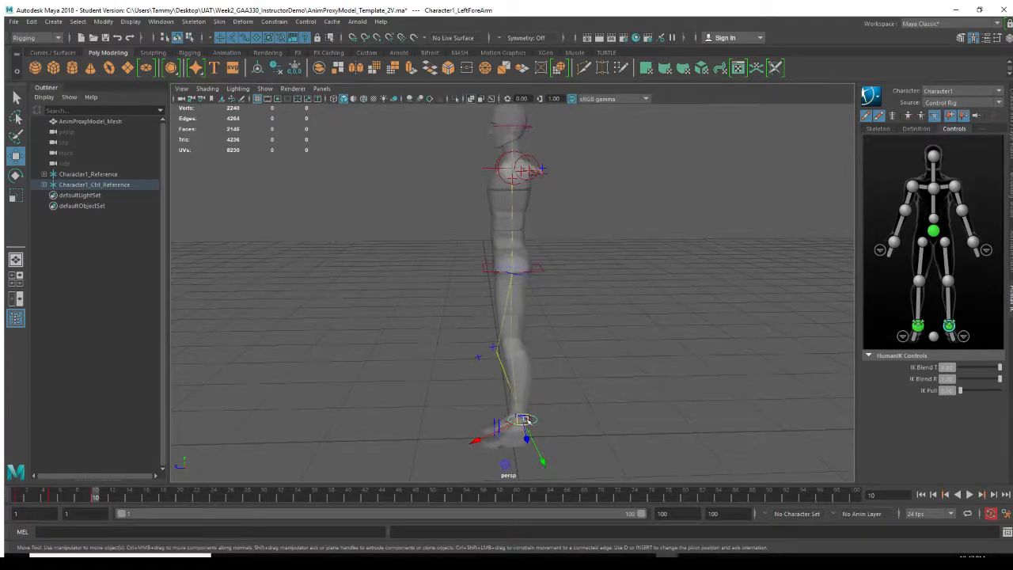
{"action": "left_click_drag", "start_coordinate": [524, 421], "coordinate": [655, 328]}
- Play the leg swing in the side view, then at frame 8 lower the left ankle effector to just above the floor beneath the hips
{"action": "key", "text": "space"}
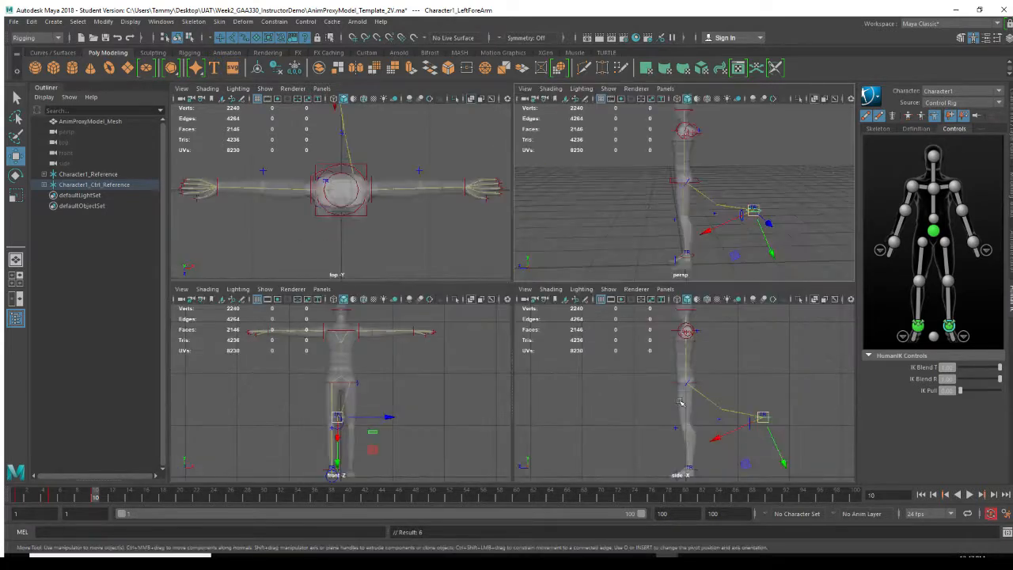
{"action": "key", "text": "space"}
{"action": "middle_click_drag", "start_coordinate": [751, 366], "coordinate": [717, 342], "text": "alt"}
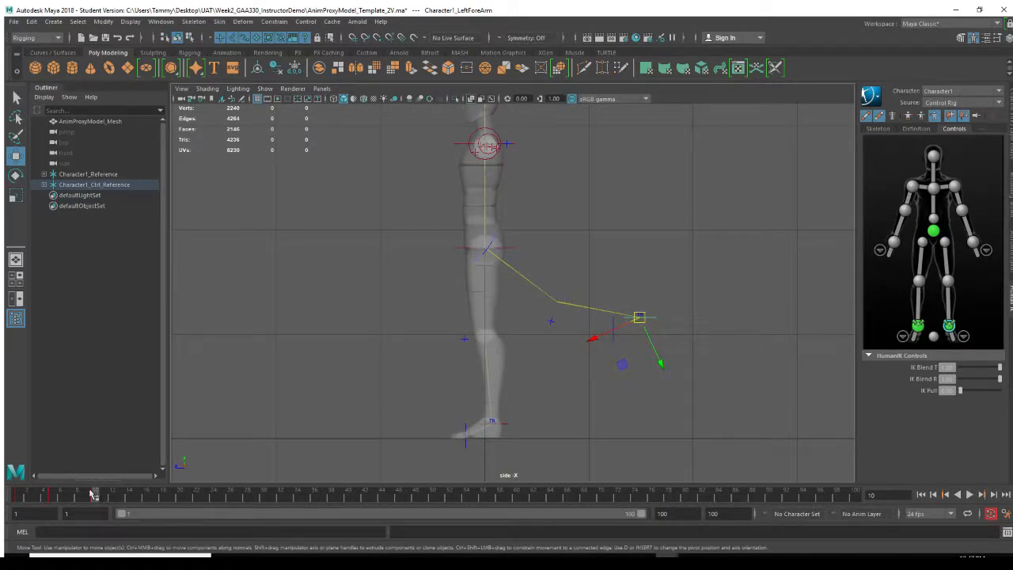
{"action": "key", "text": "alt+v"}
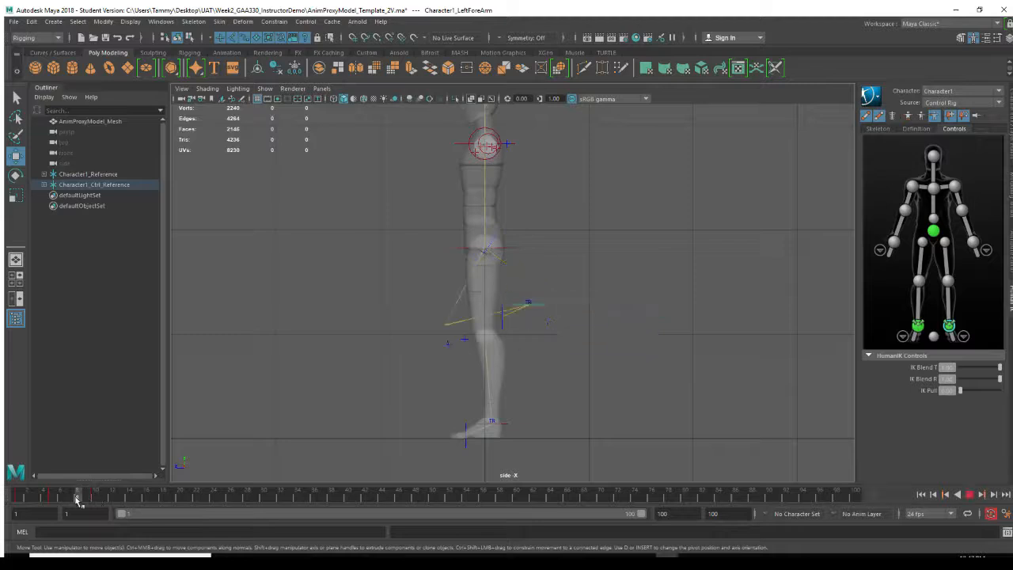
{"action": "left_click", "coordinate": [76, 496]}
{"action": "left_click_drag", "start_coordinate": [532, 312], "coordinate": [485, 391]}
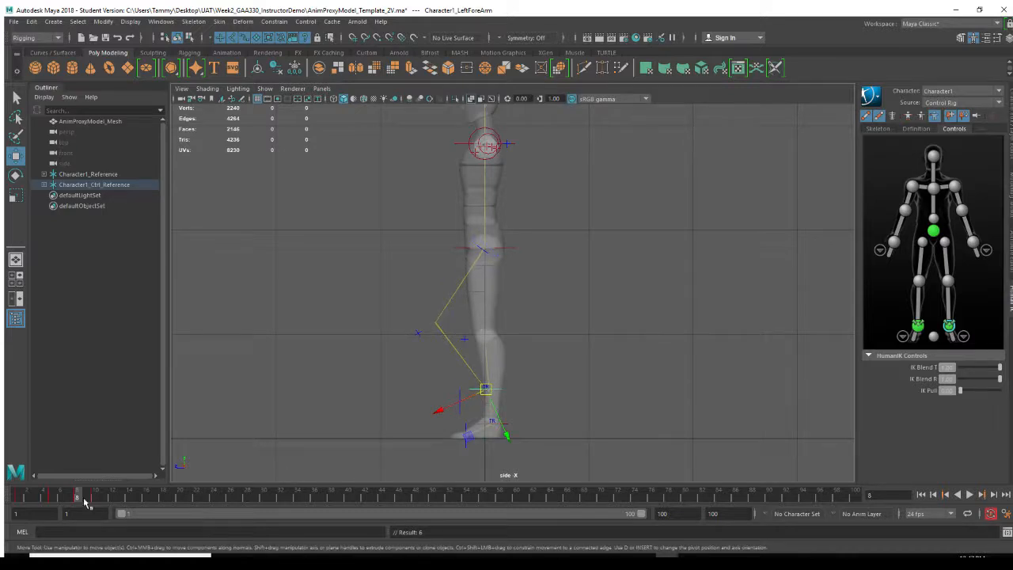
- Play back the leg swing, then at frame 13 bring the left ankle effector back beneath the hips, slightly above the floor
{"action": "key", "text": "alt+v"}
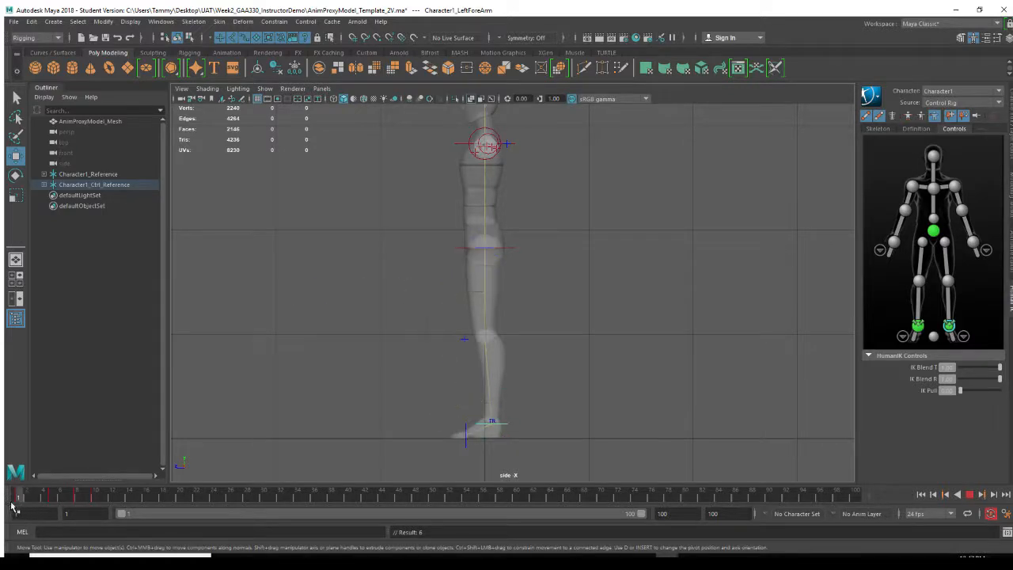
{"action": "left_click_drag", "start_coordinate": [11, 506], "coordinate": [121, 504]}
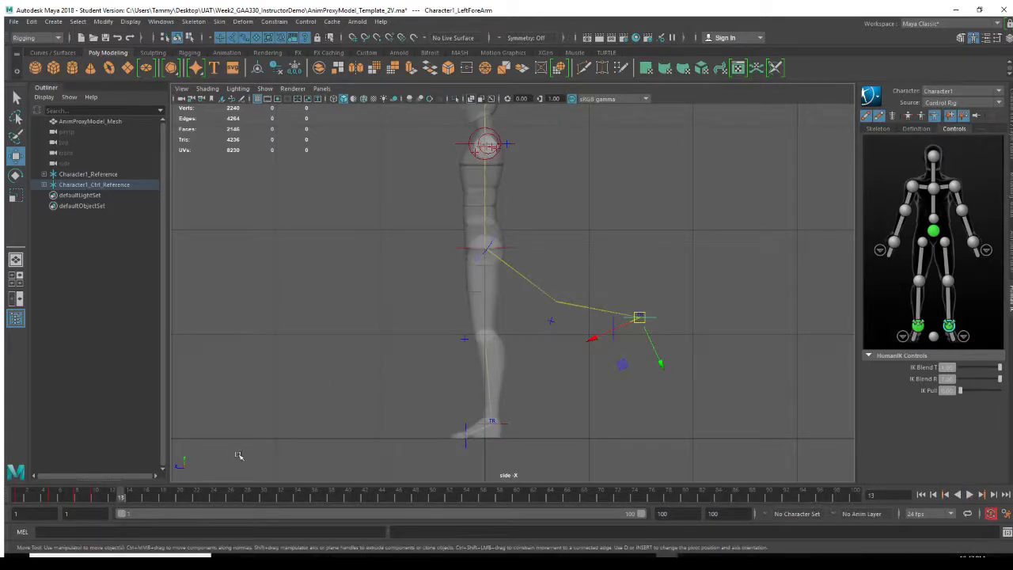
{"action": "left_click_drag", "start_coordinate": [623, 338], "coordinate": [475, 411]}
- At frame 15, move the left ankle effector outward and up in the front view so the leg extends sideways
{"action": "left_click_drag", "start_coordinate": [124, 497], "coordinate": [140, 498]}
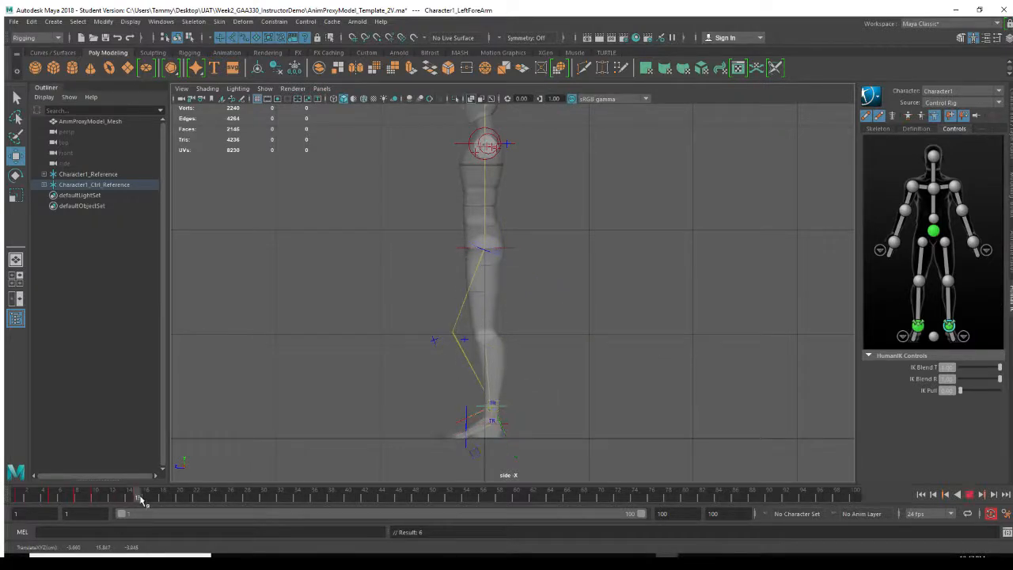
{"action": "key", "text": "space"}
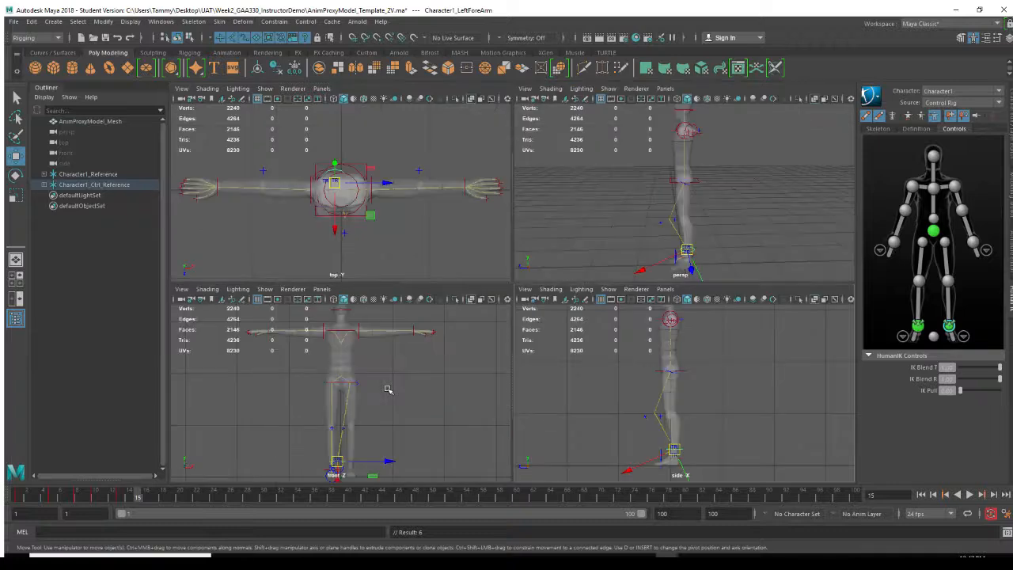
{"action": "key", "text": "space"}
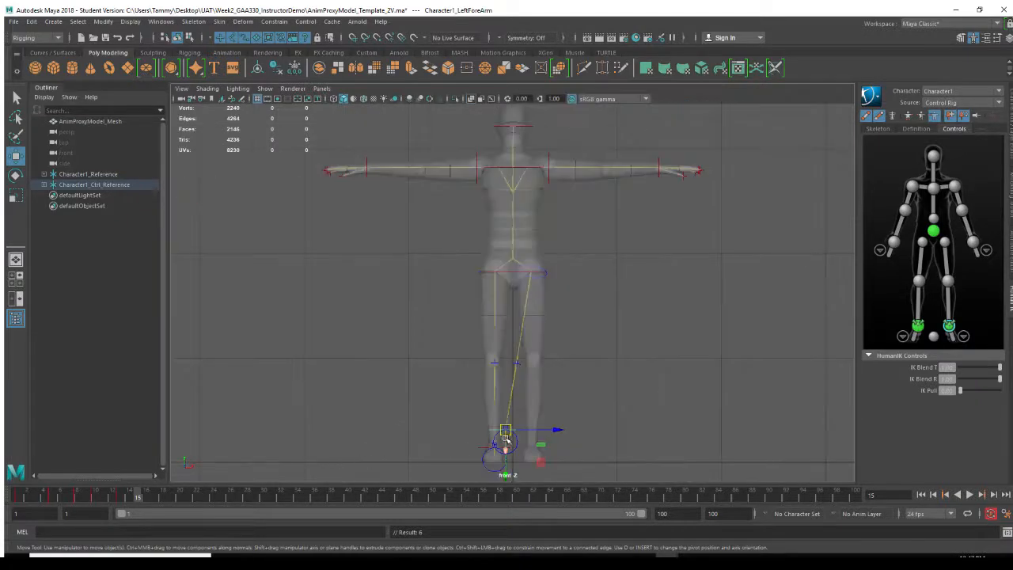
{"action": "left_click_drag", "start_coordinate": [506, 431], "coordinate": [669, 338]}
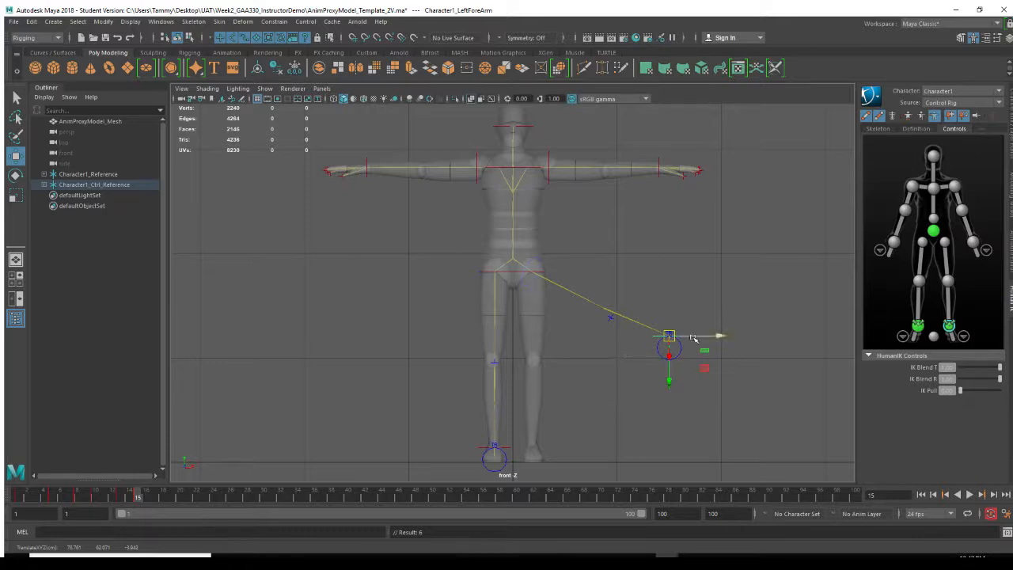
{"action": "left_click_drag", "start_coordinate": [669, 336], "coordinate": [665, 350]}
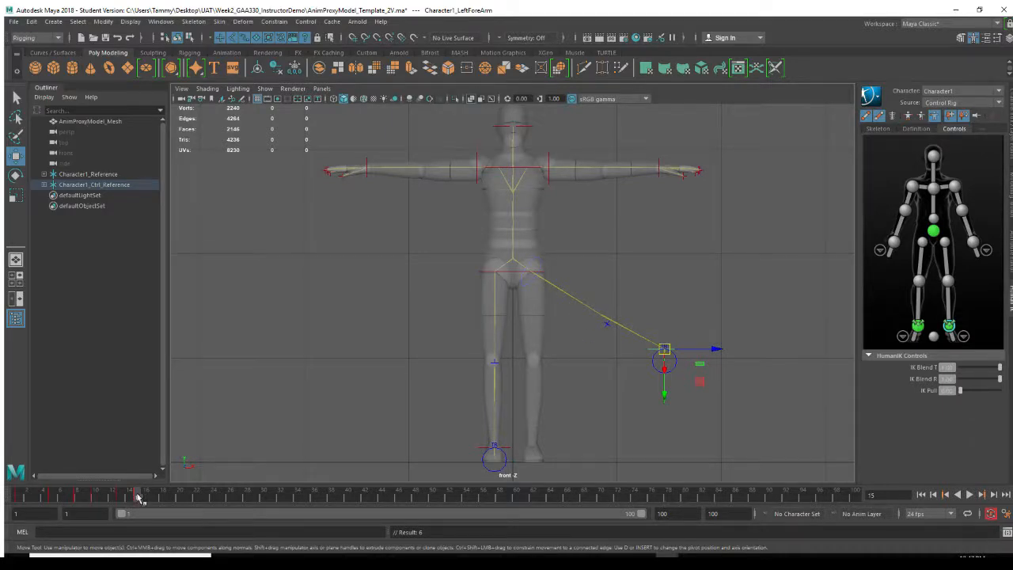
{"action": "left_click_drag", "start_coordinate": [142, 497], "coordinate": [138, 499]}
- Review the leg animation in the front view, then return to frame 1 and play it with all four views shown
{"action": "middle_click_drag", "start_coordinate": [606, 227], "coordinate": [671, 249], "text": "alt"}
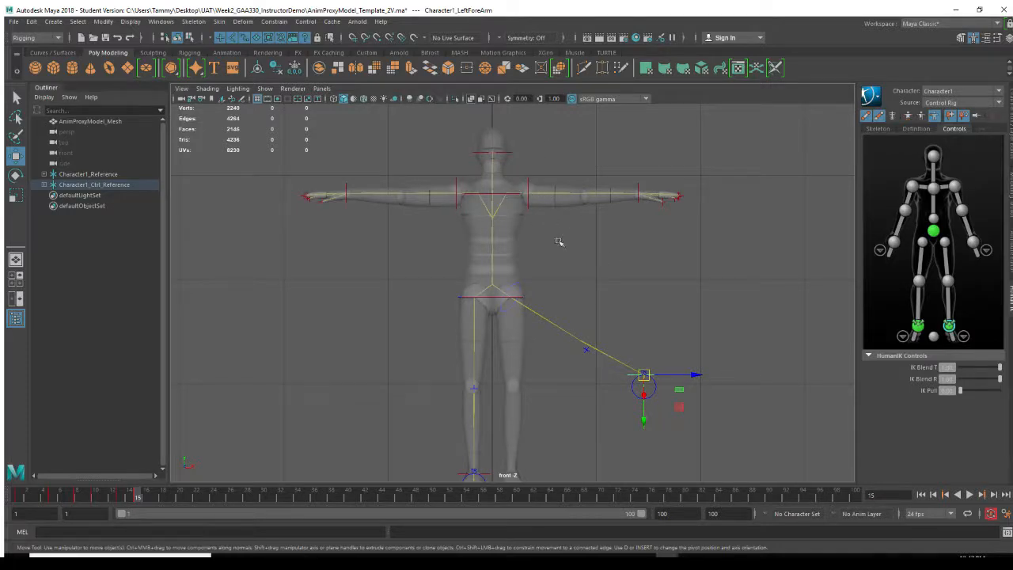
{"action": "middle_click_drag", "start_coordinate": [629, 258], "coordinate": [635, 237], "text": "alt"}
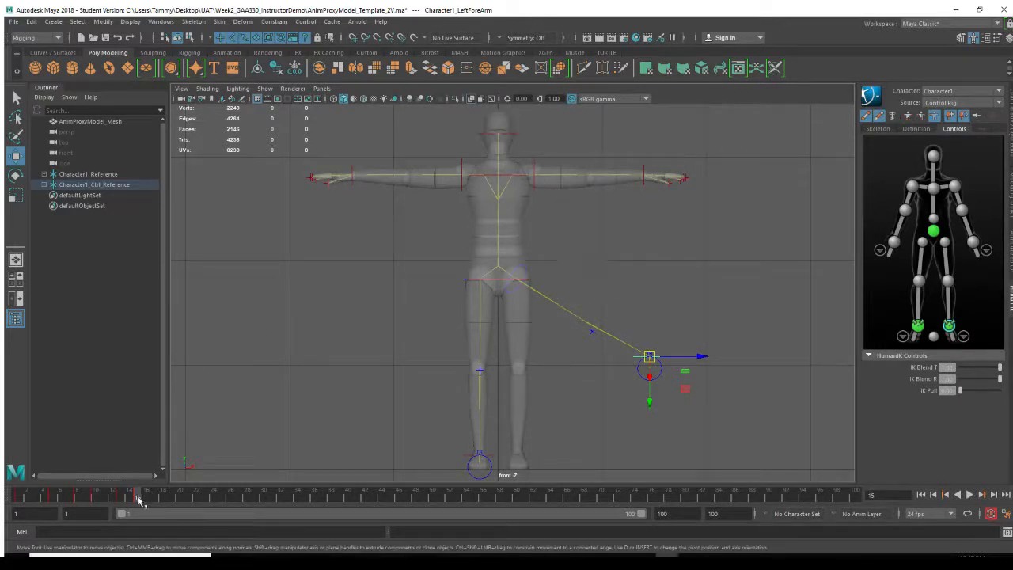
{"action": "key", "text": "alt+v"}
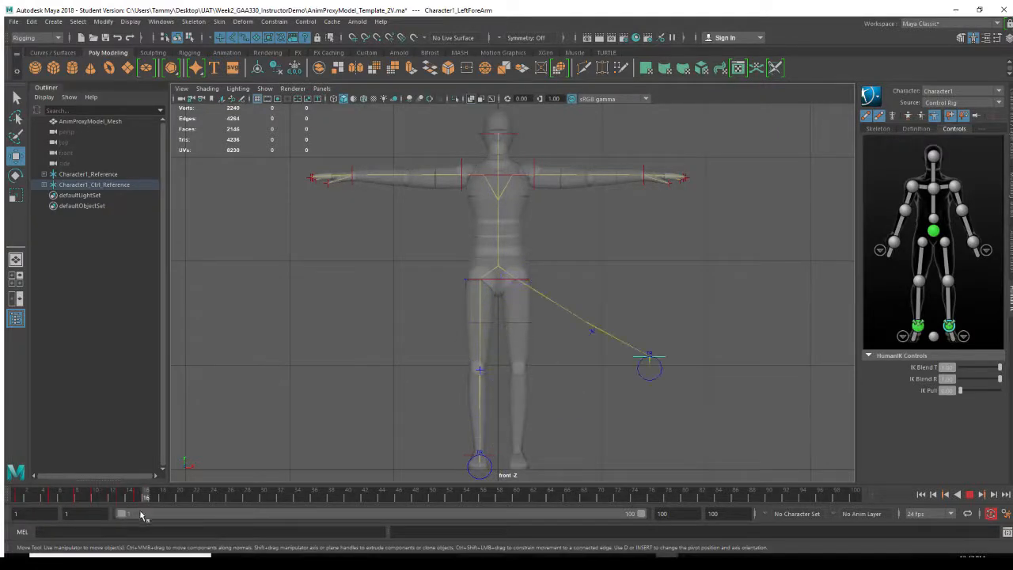
{"action": "left_click_drag", "start_coordinate": [136, 513], "coordinate": [136, 513]}
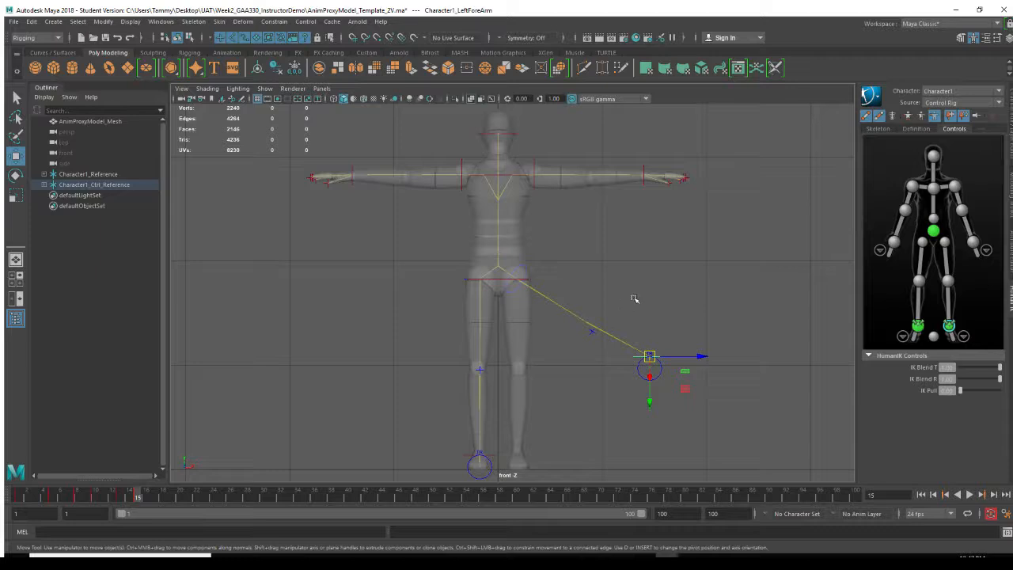
{"action": "key", "text": "space"}
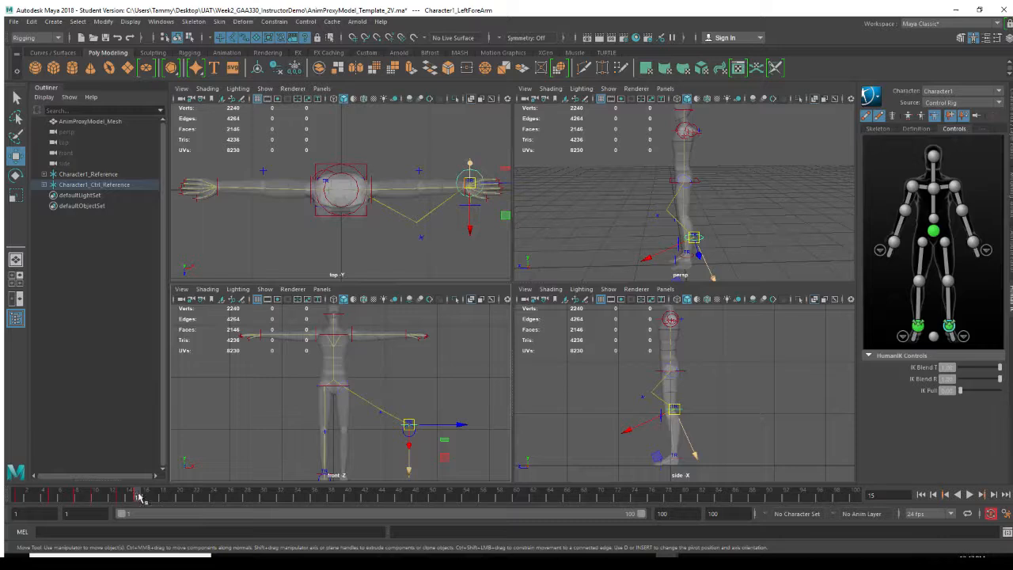
{"action": "left_click", "coordinate": [19, 496]}
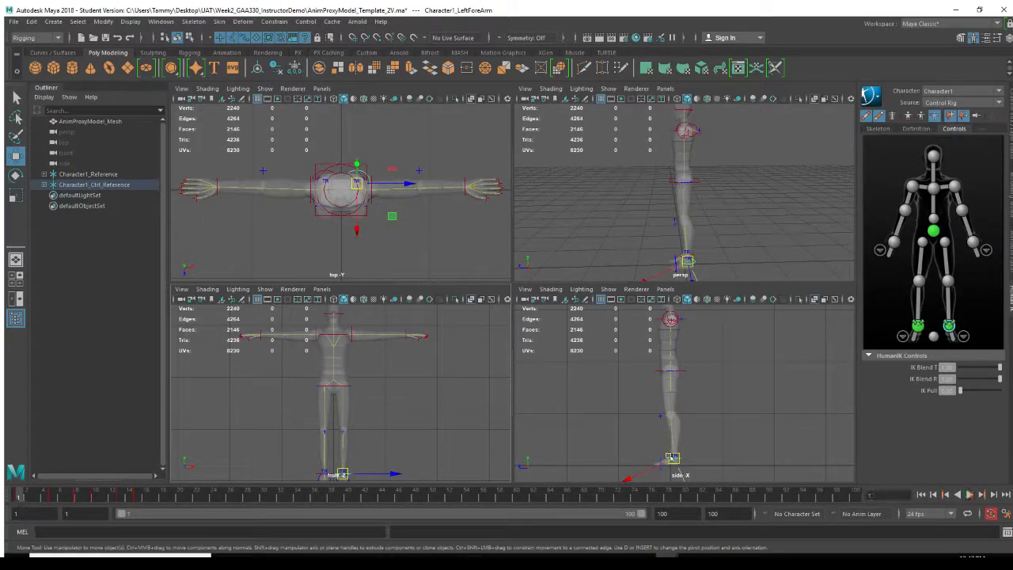